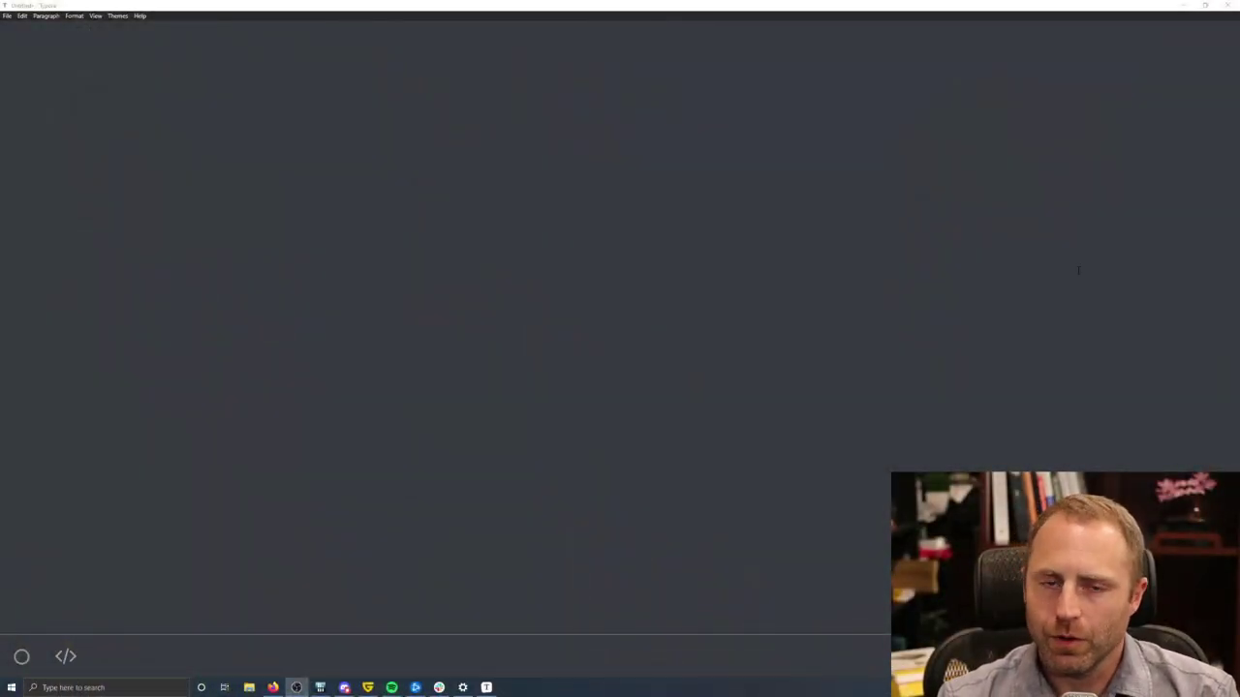
Write "Typora" as the first line of the blank document.
click(639, 167)
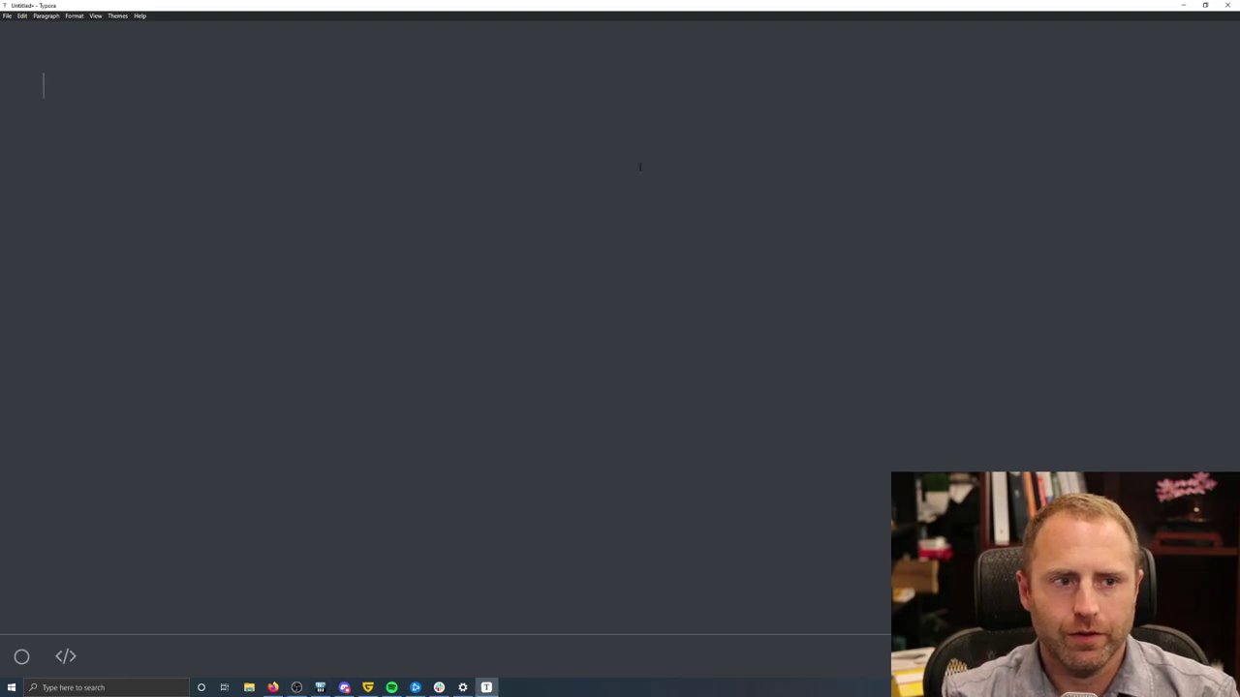
text(Y)
key(BackSpace)
text(Ty)
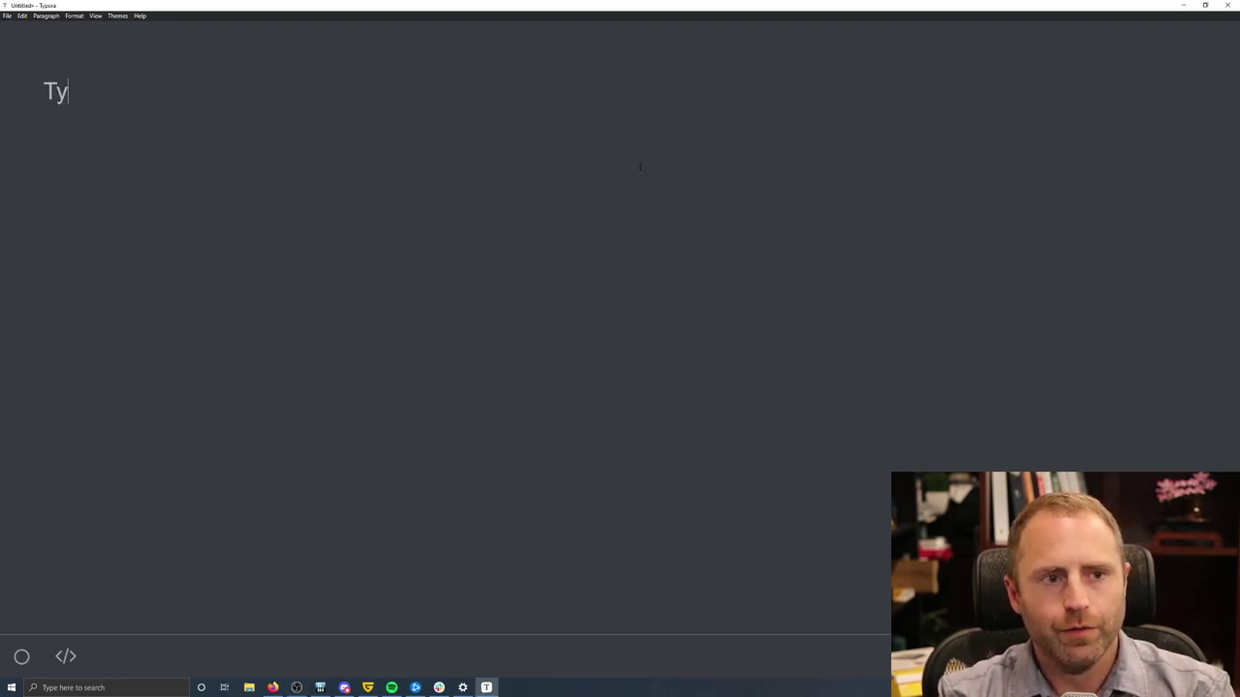
text(pora)
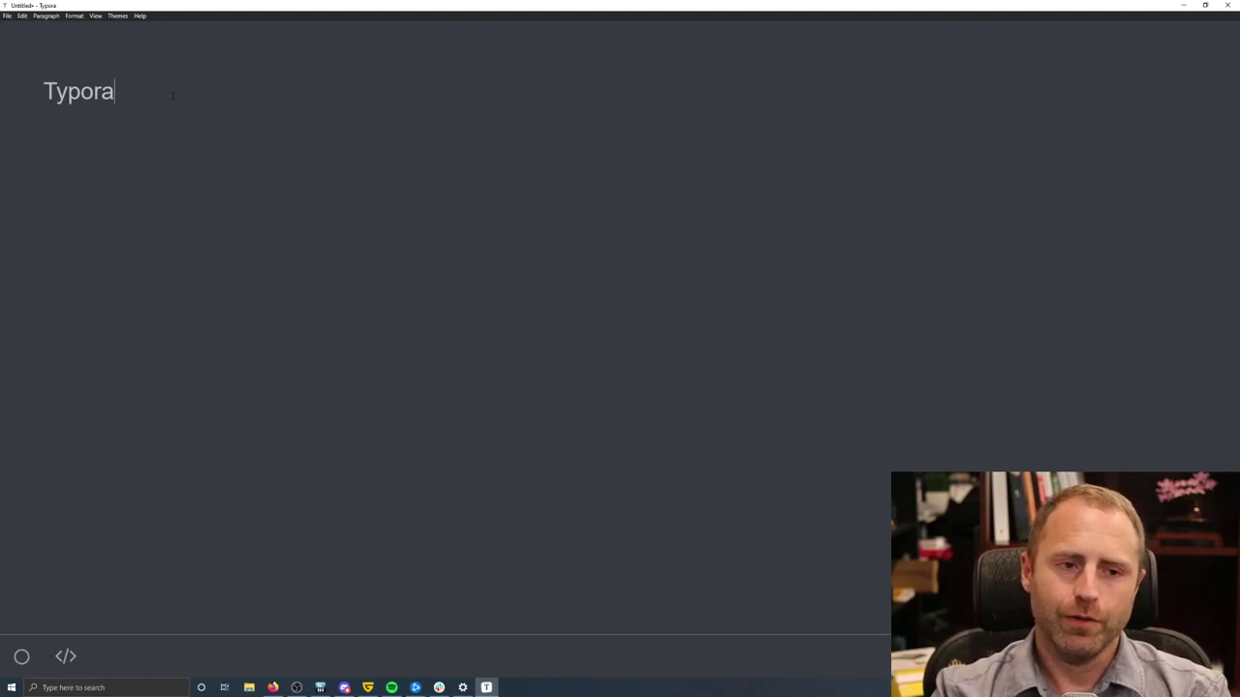
Leave a gap below the first line and add a line reading "#Typora".
key(Return)
key(Return)
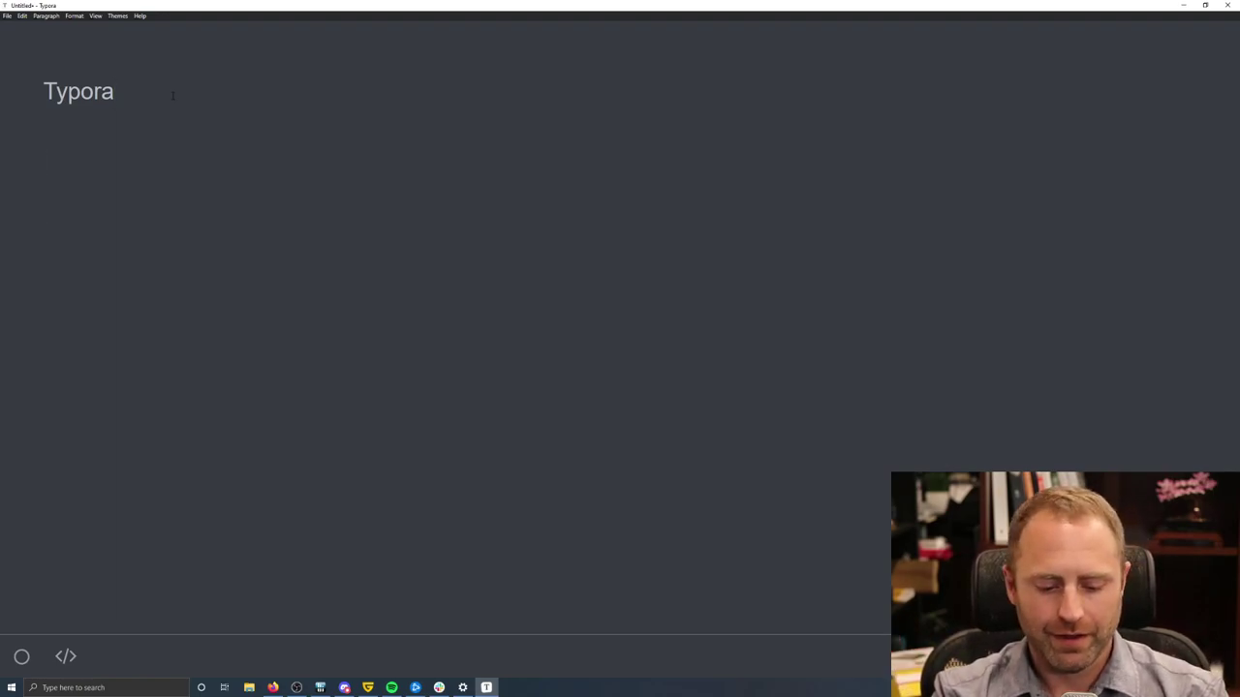
text(#Typr)
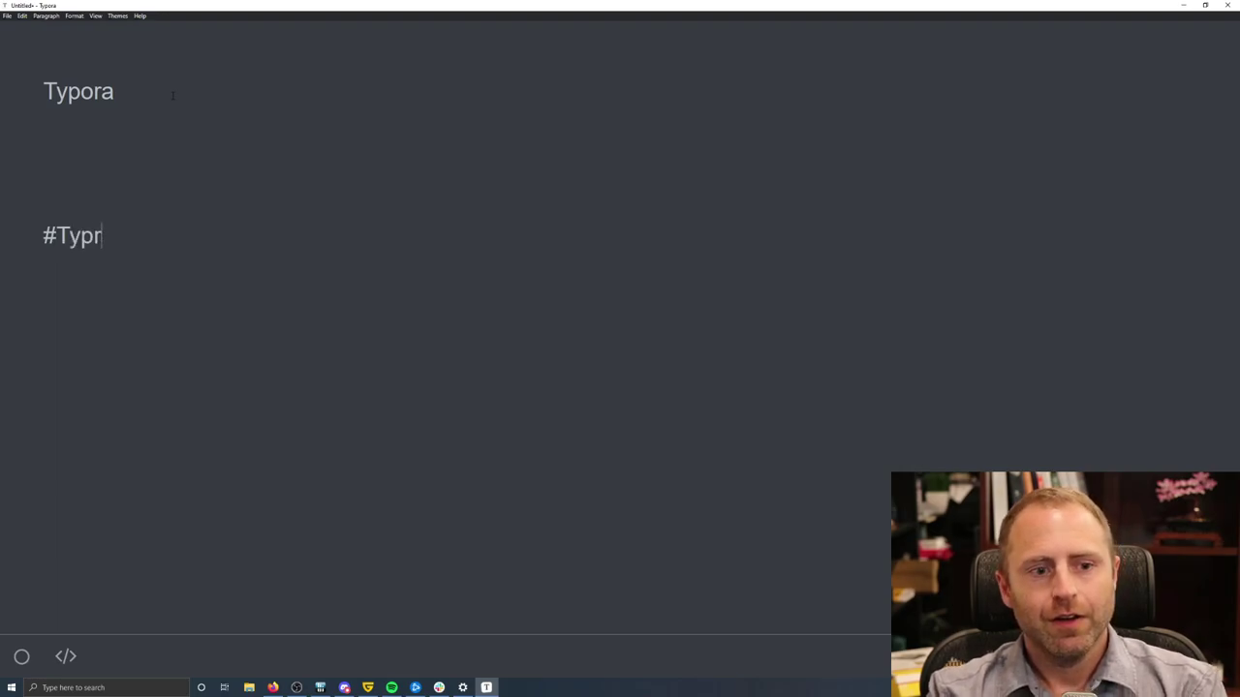
key(BackSpace)
text(ora)
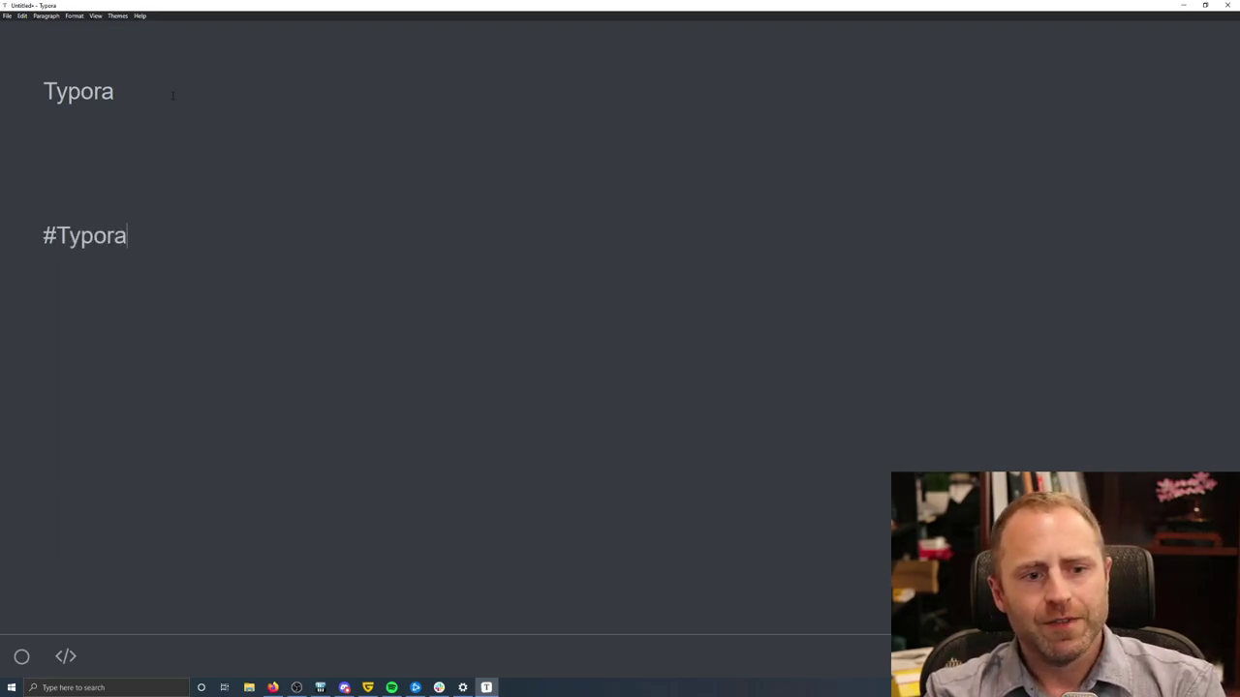
key(Return)
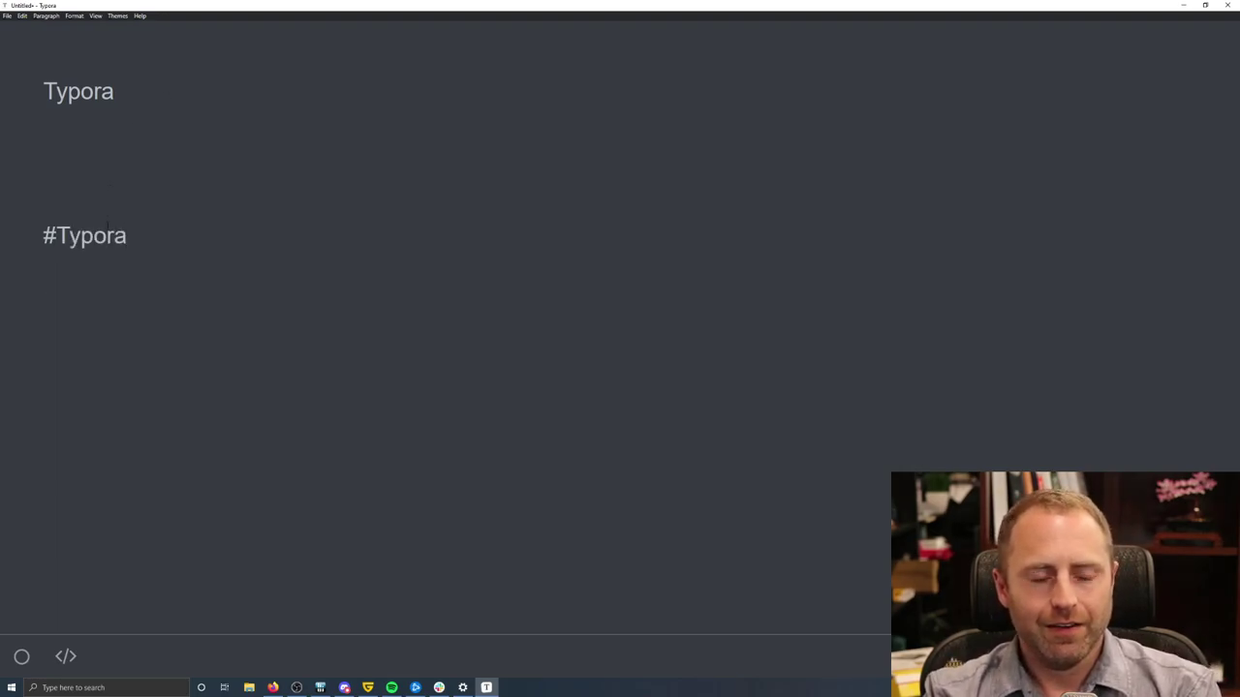
Delete the "#Typora" text from its line.
click(78, 235)
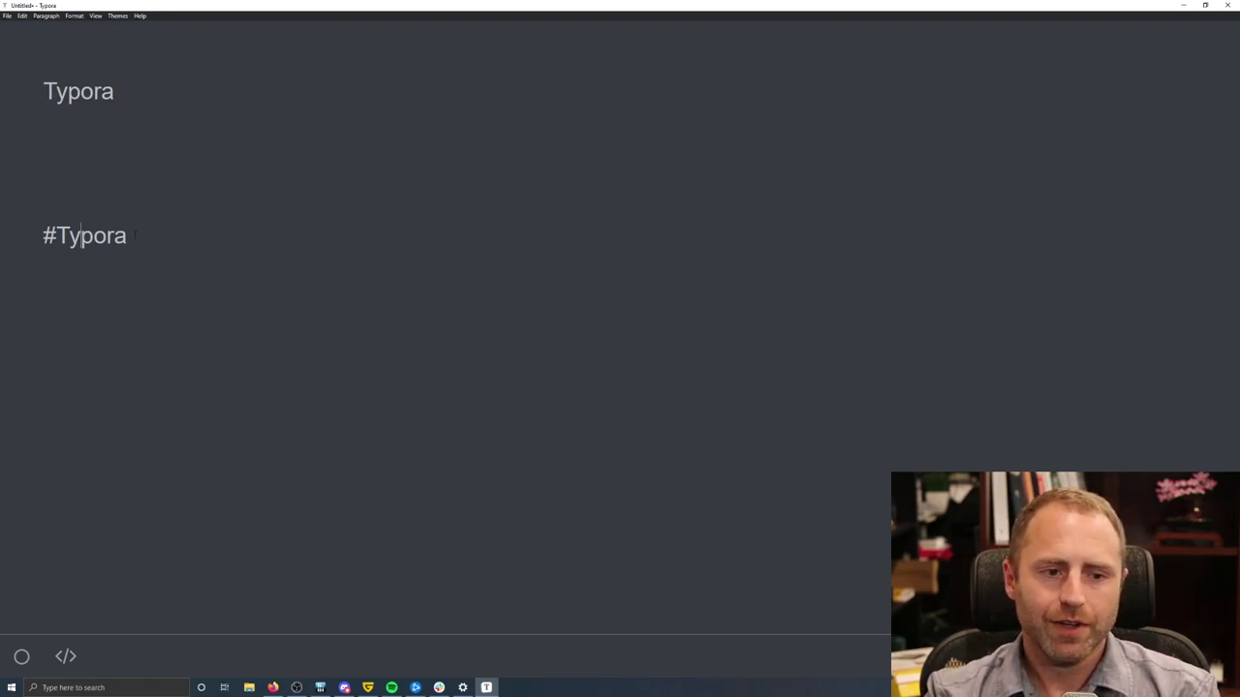
drag(137, 242, 43, 242)
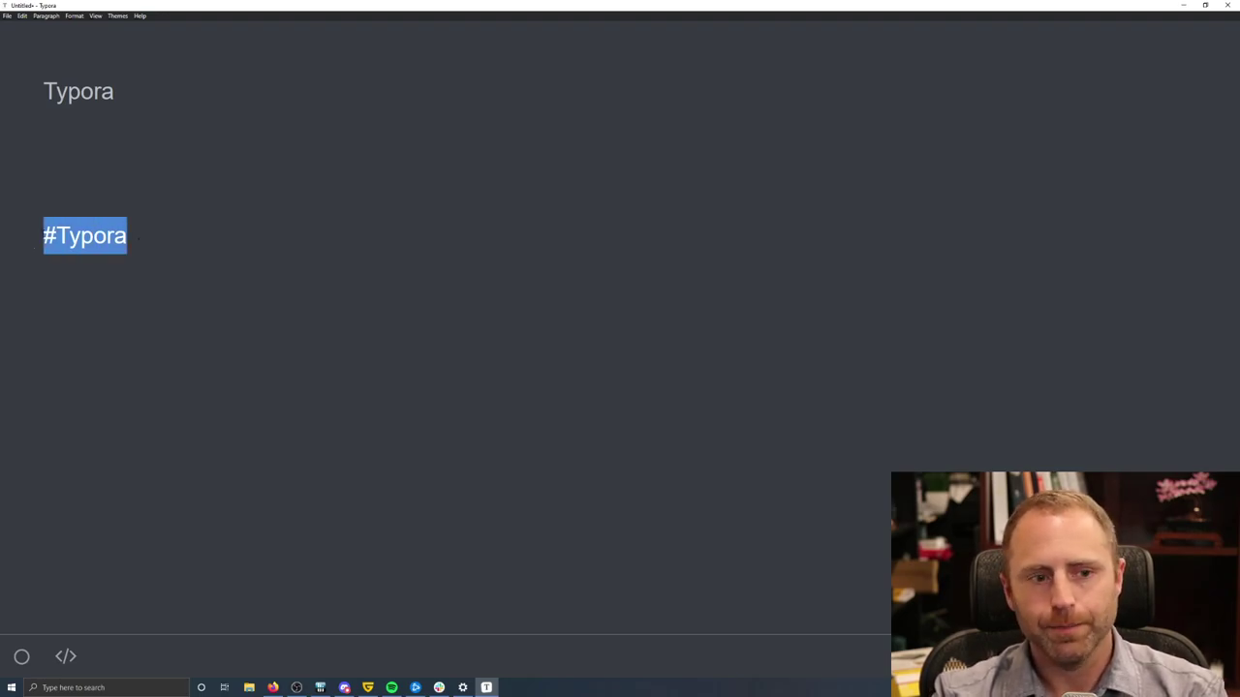
key(BackSpace)
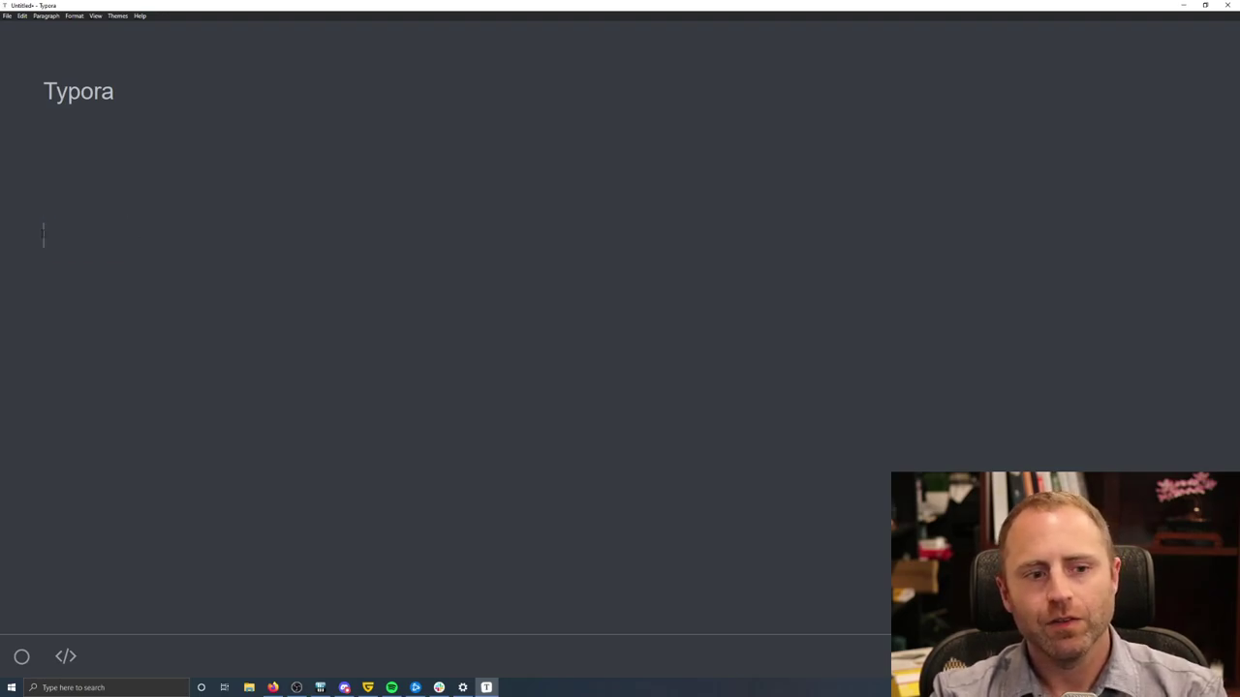
Replace the word "Typora" on the first line with "This is the title of the page".
double_click(81, 94)
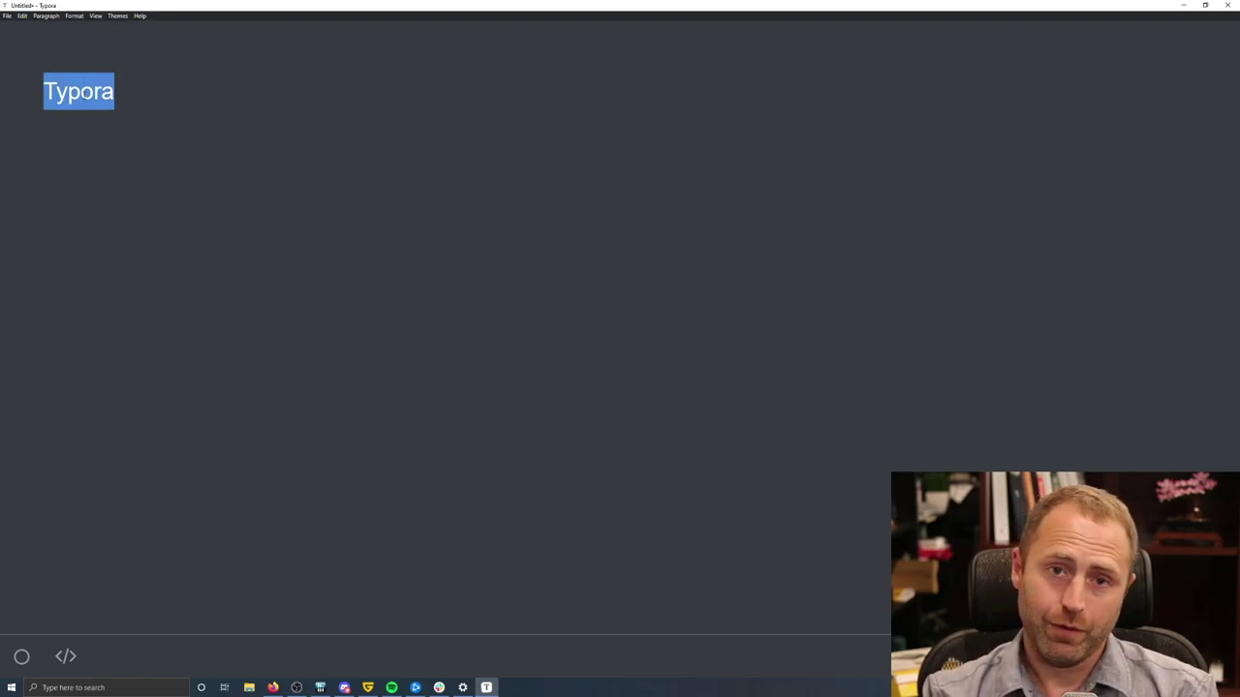
text(This )
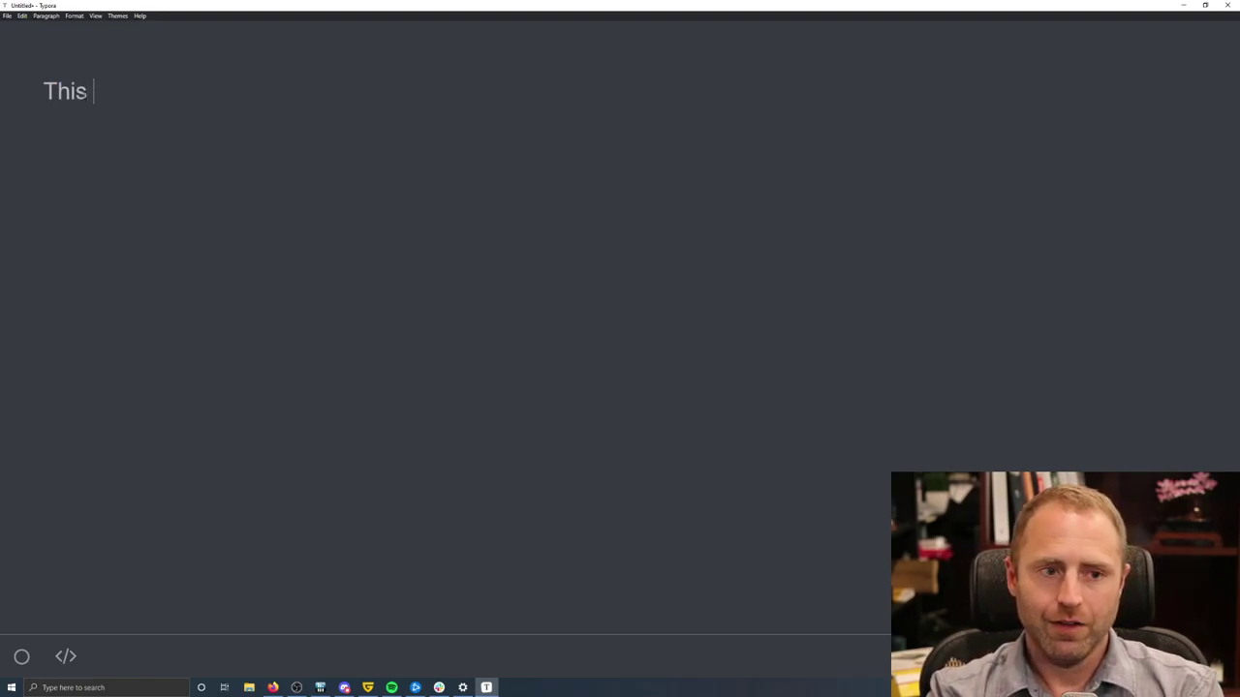
text(is the title of the page)
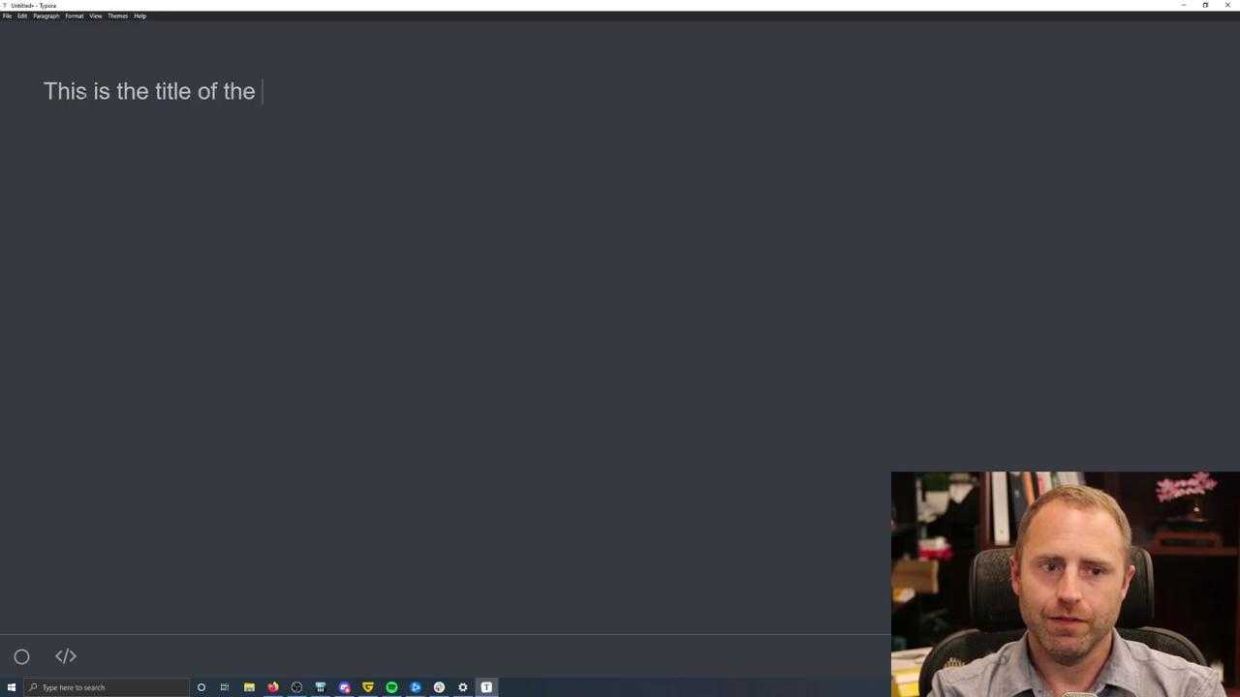
Format the line "This is the title of the page" as Heading 1.
triple_click(157, 91)
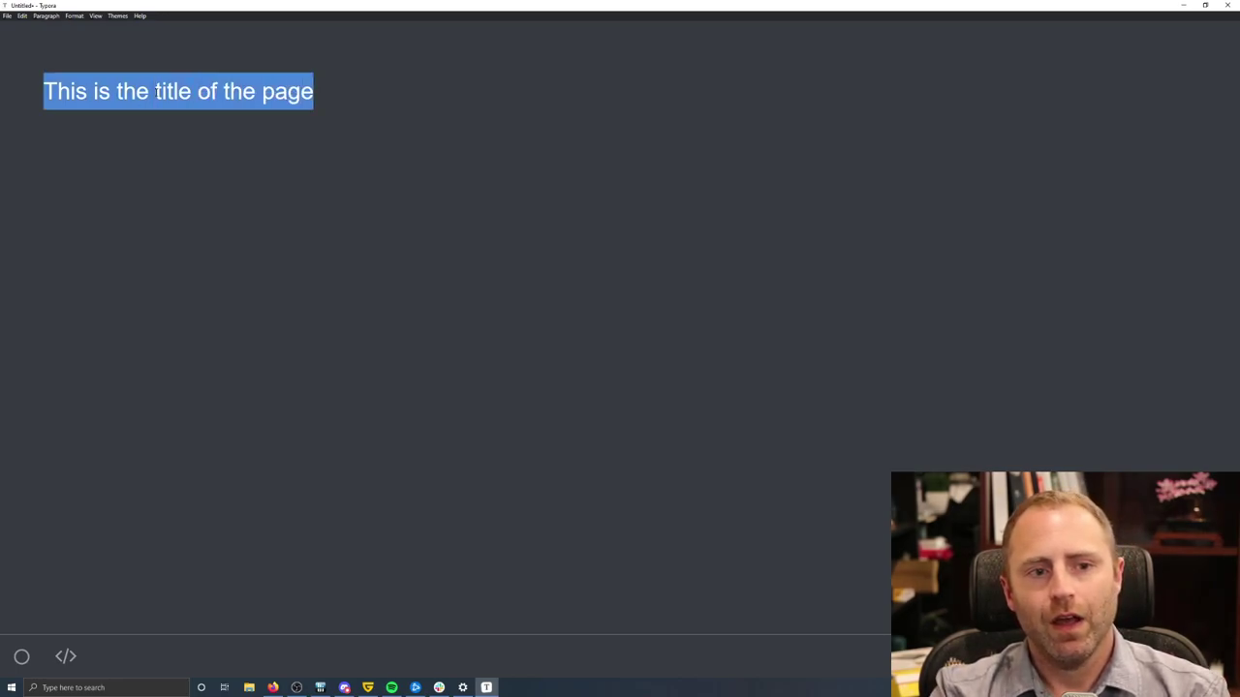
click(74, 15)
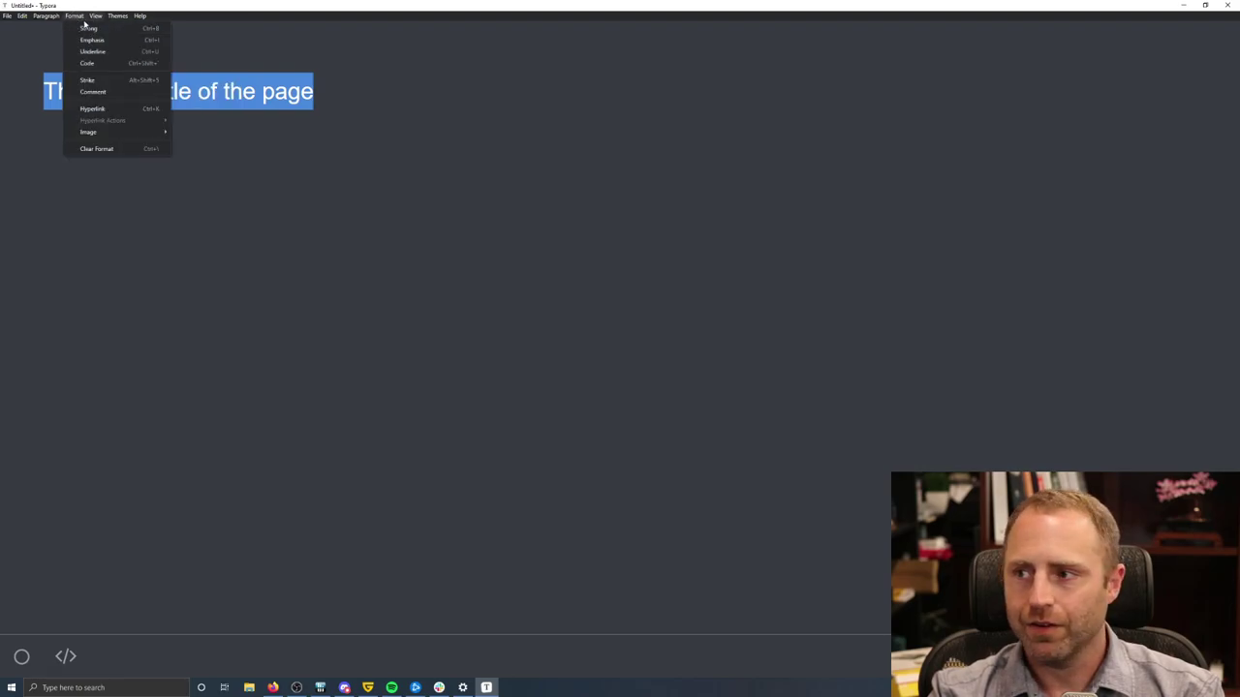
mouse_move(58, 21)
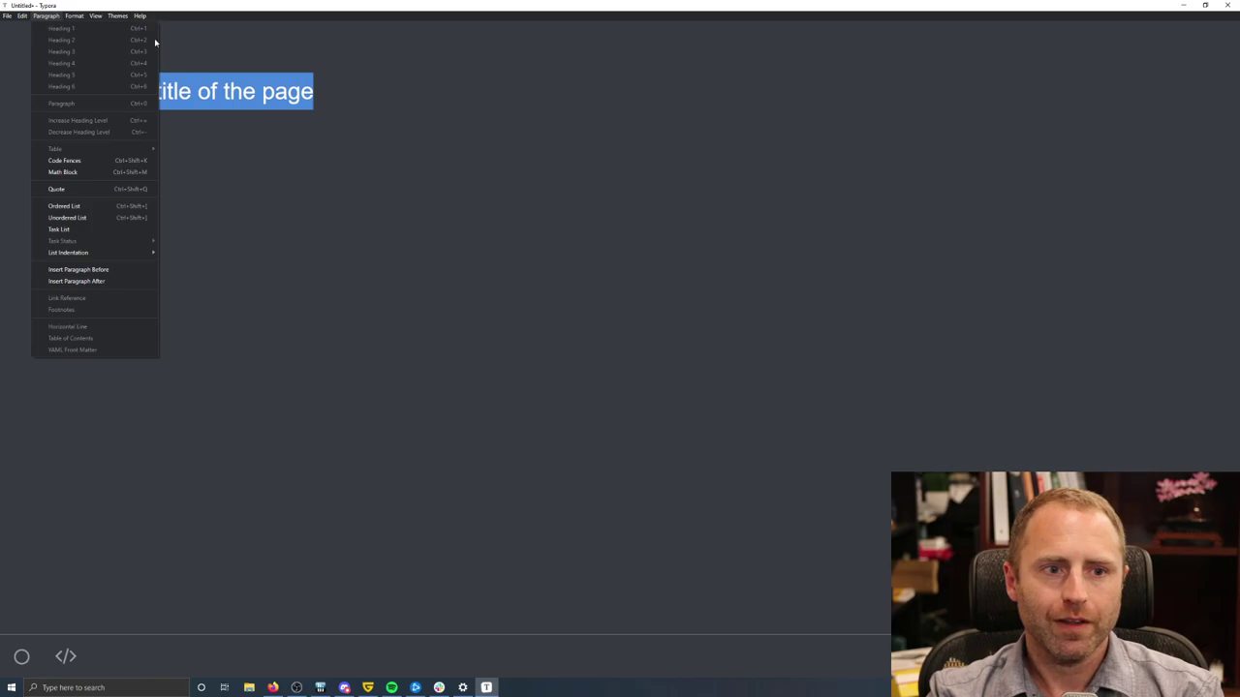
key(Escape)
click(51, 66)
click(45, 15)
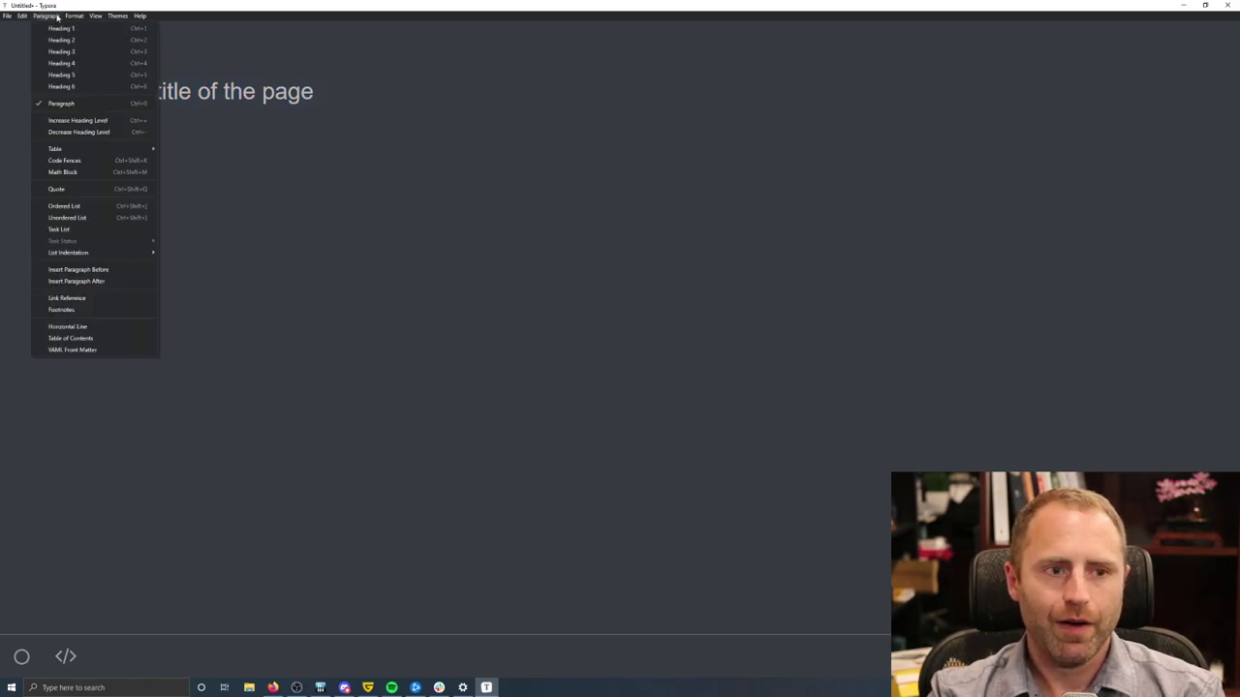
click(90, 32)
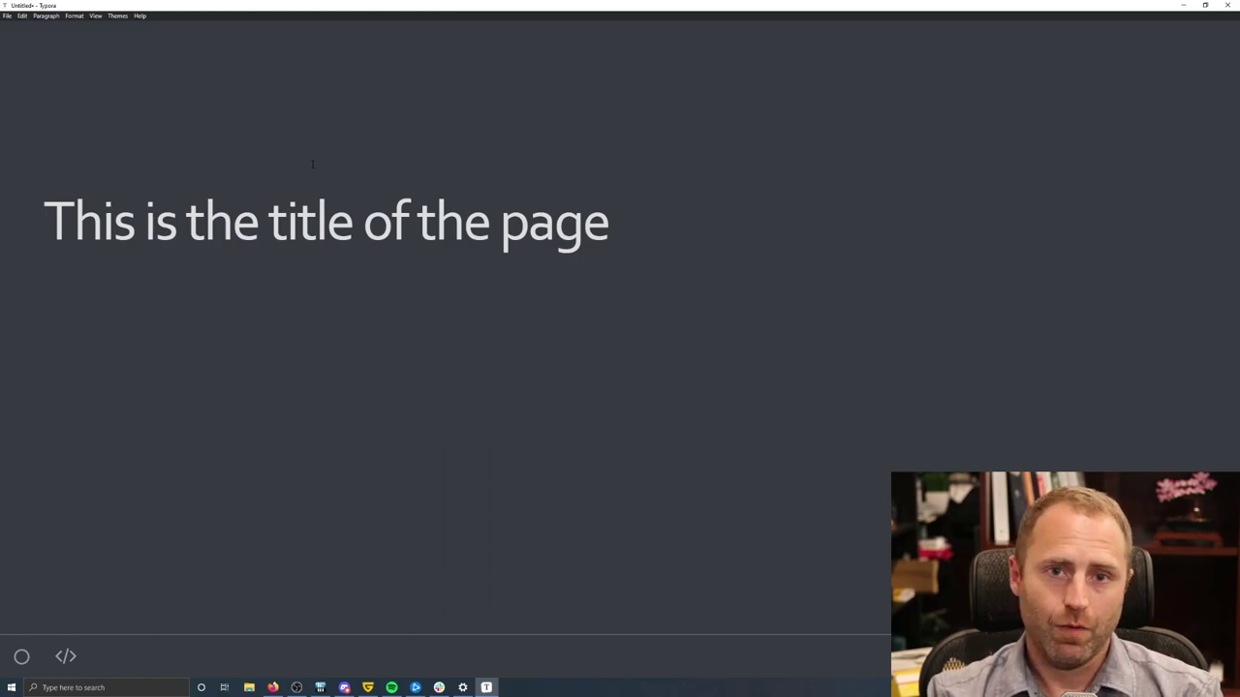
Add a paragraph under the title reading "In this lesson we will learn:".
click(46, 15)
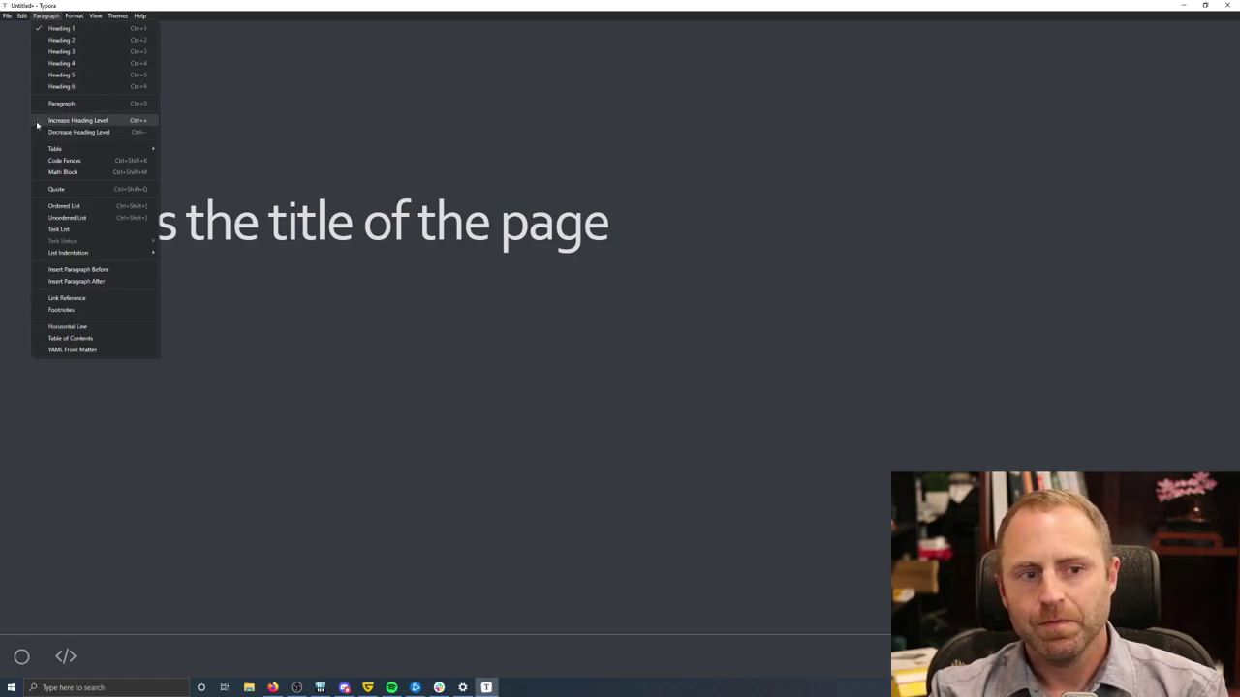
click(712, 231)
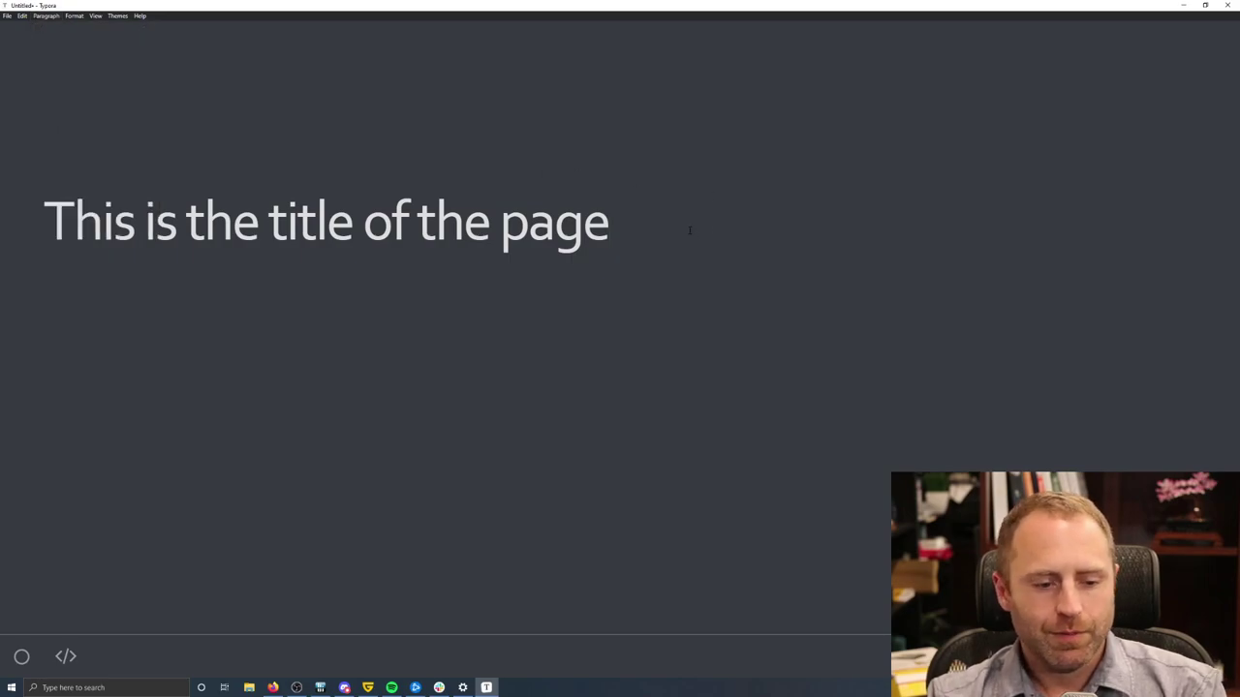
key(Return)
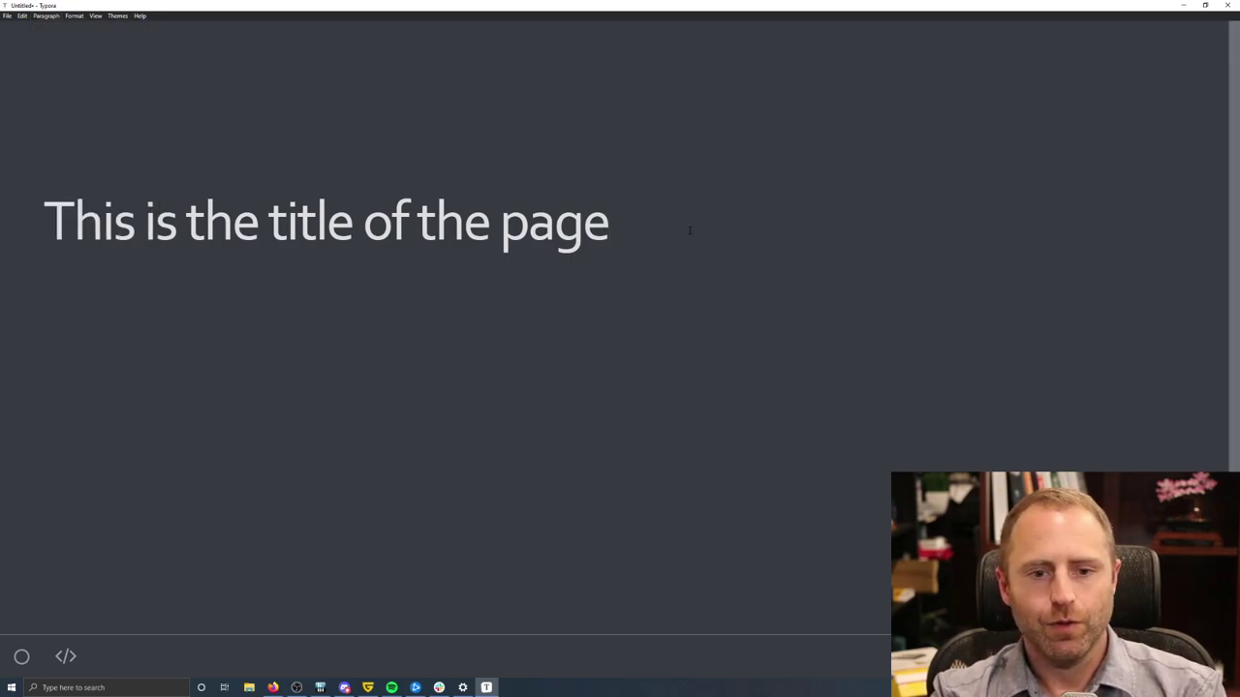
text(In )
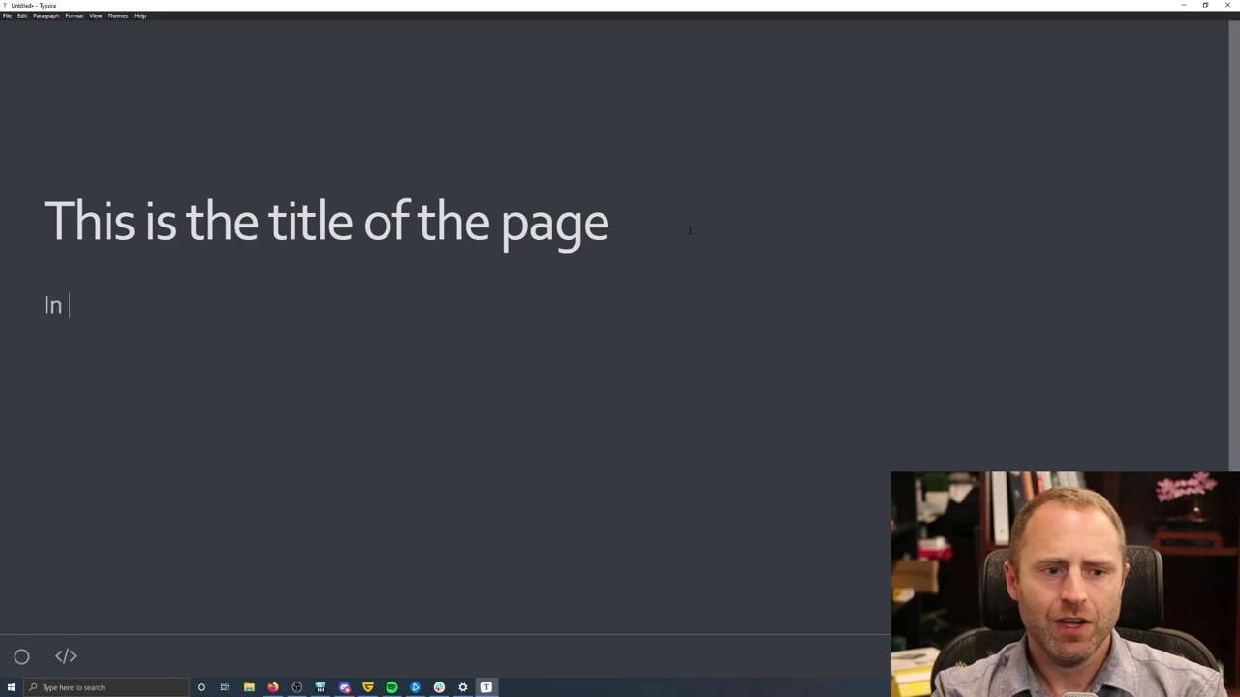
text(this lesson we w)
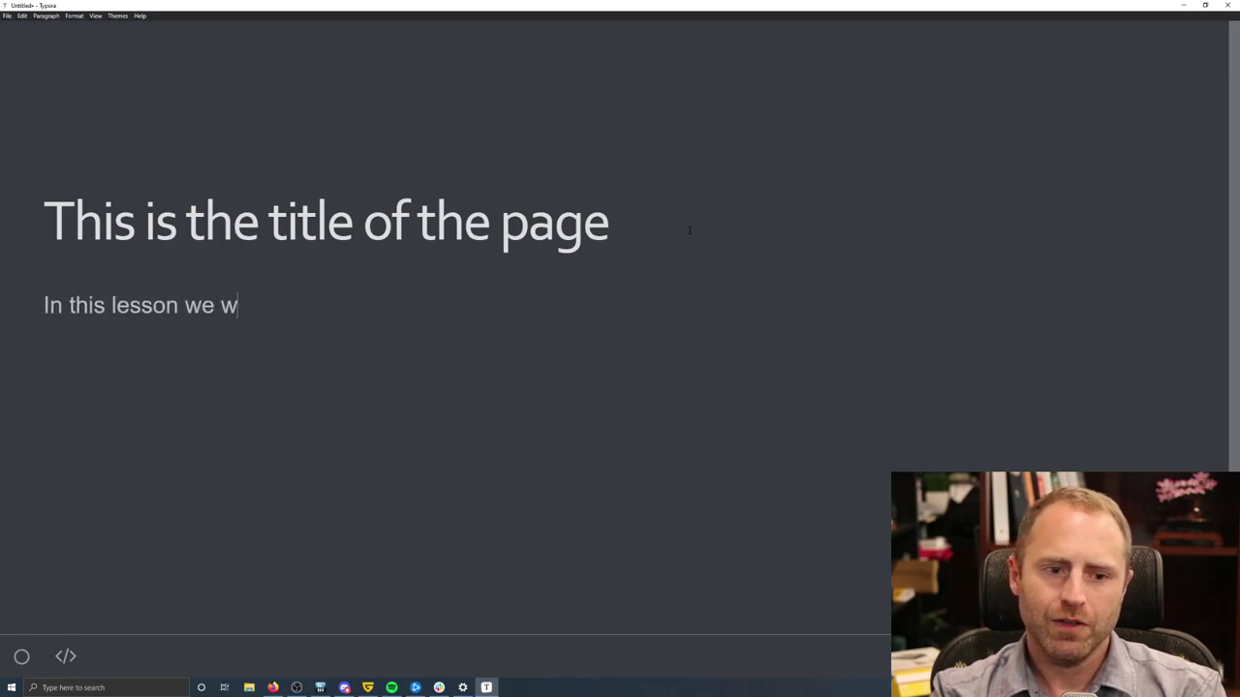
text(ill learn:)
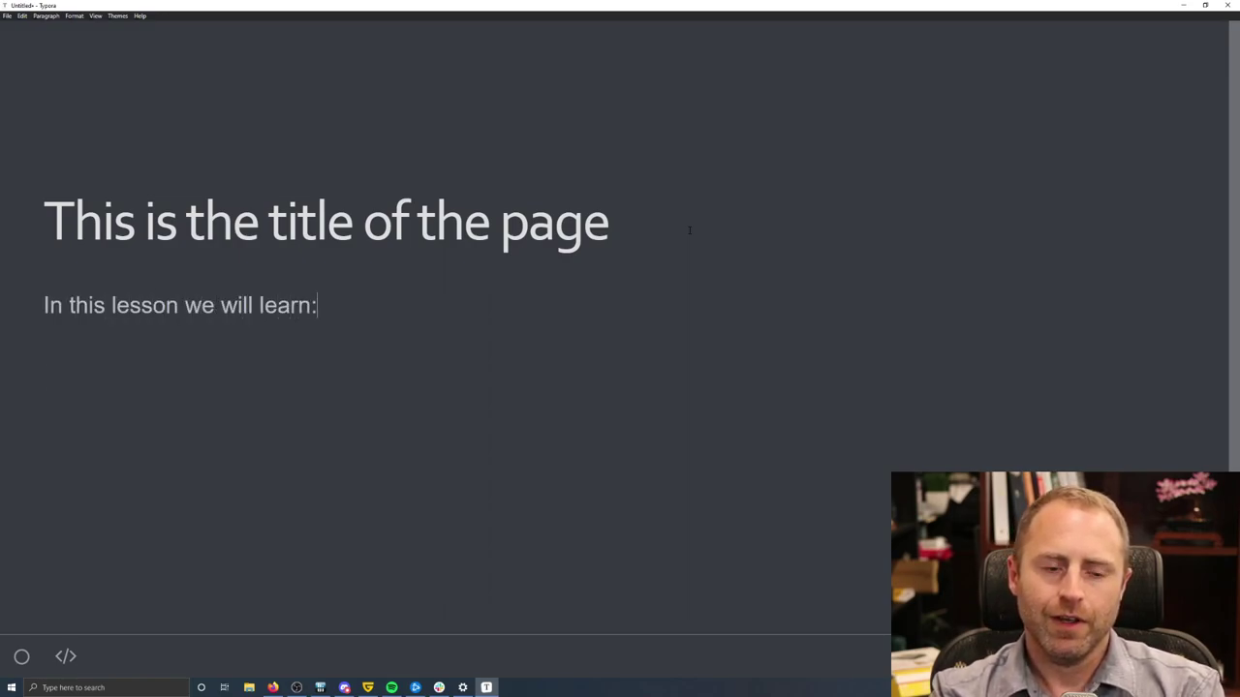
Start an unordered list below the intro paragraph with "About typora" as its first item.
key(Return)
click(48, 16)
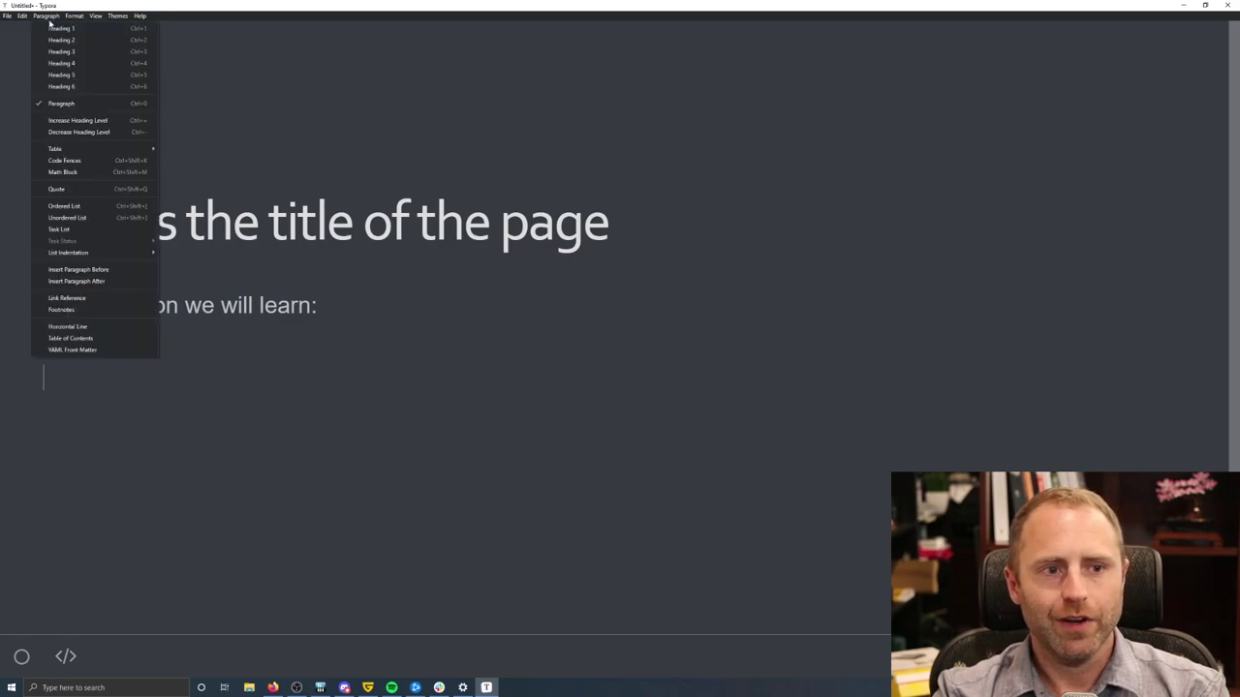
click(89, 219)
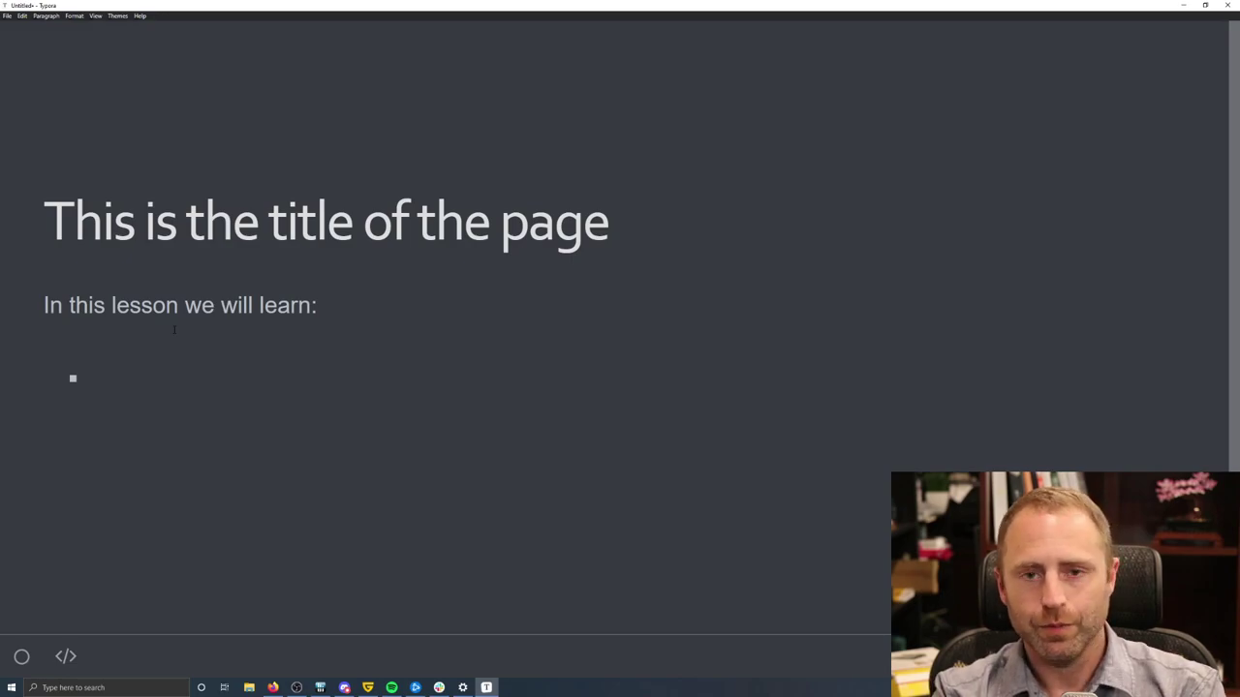
text(A)
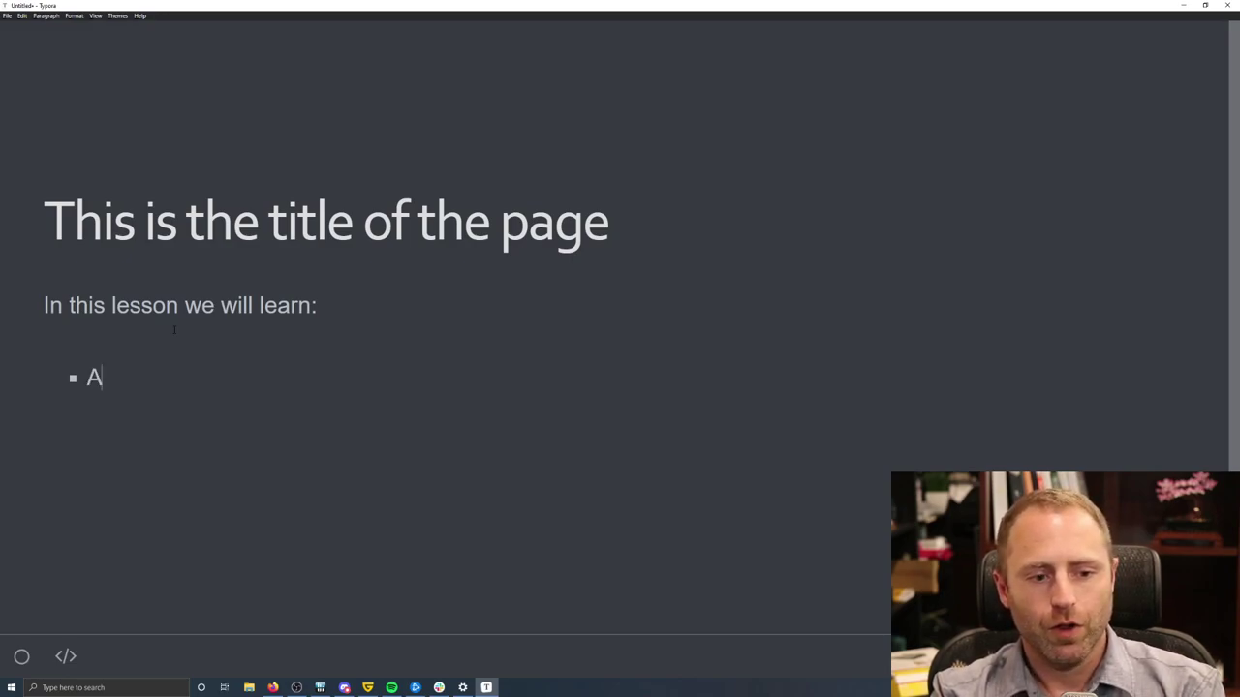
text(bout typora)
key(Return)
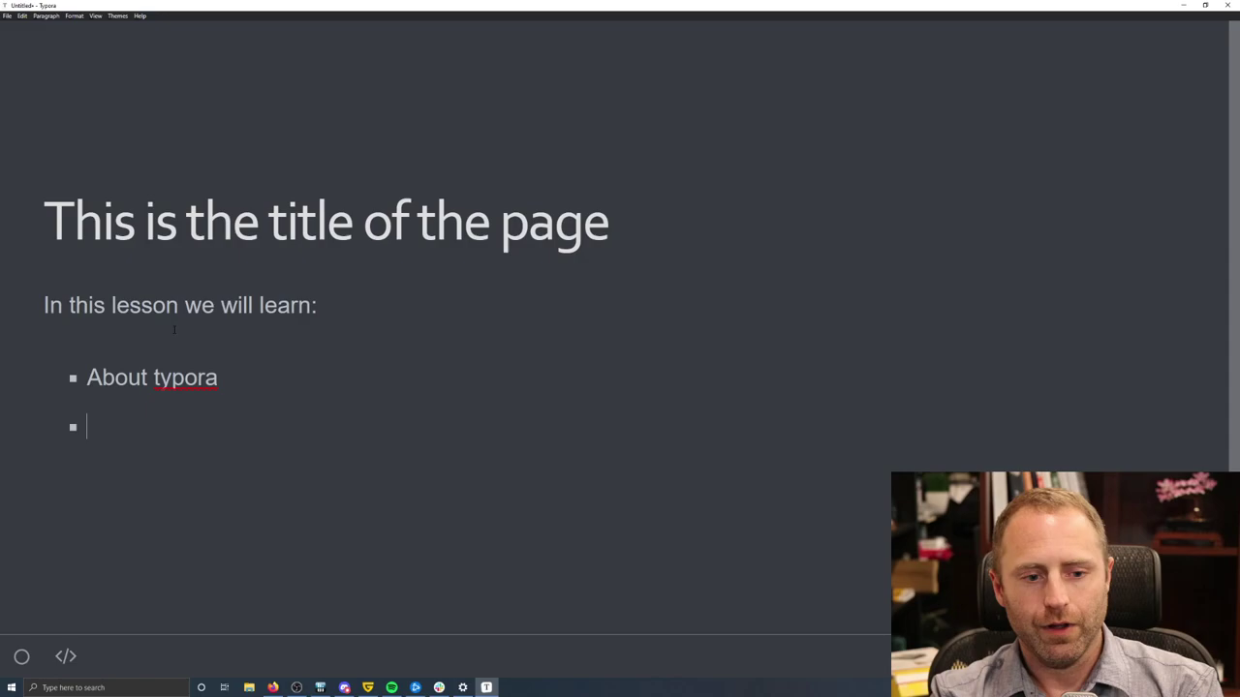
Fill the second bullet with the fact that the named presenter can't type and talk simultaneously.
text(The fact that br)
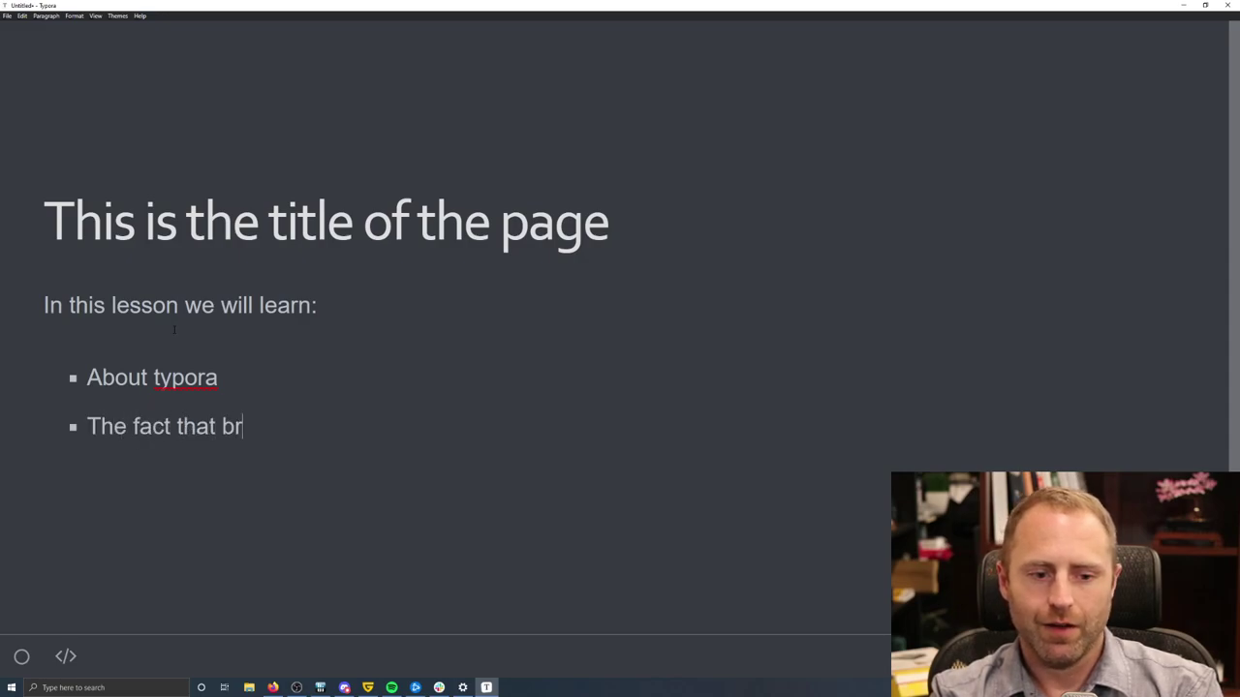
text(ad can't typo)
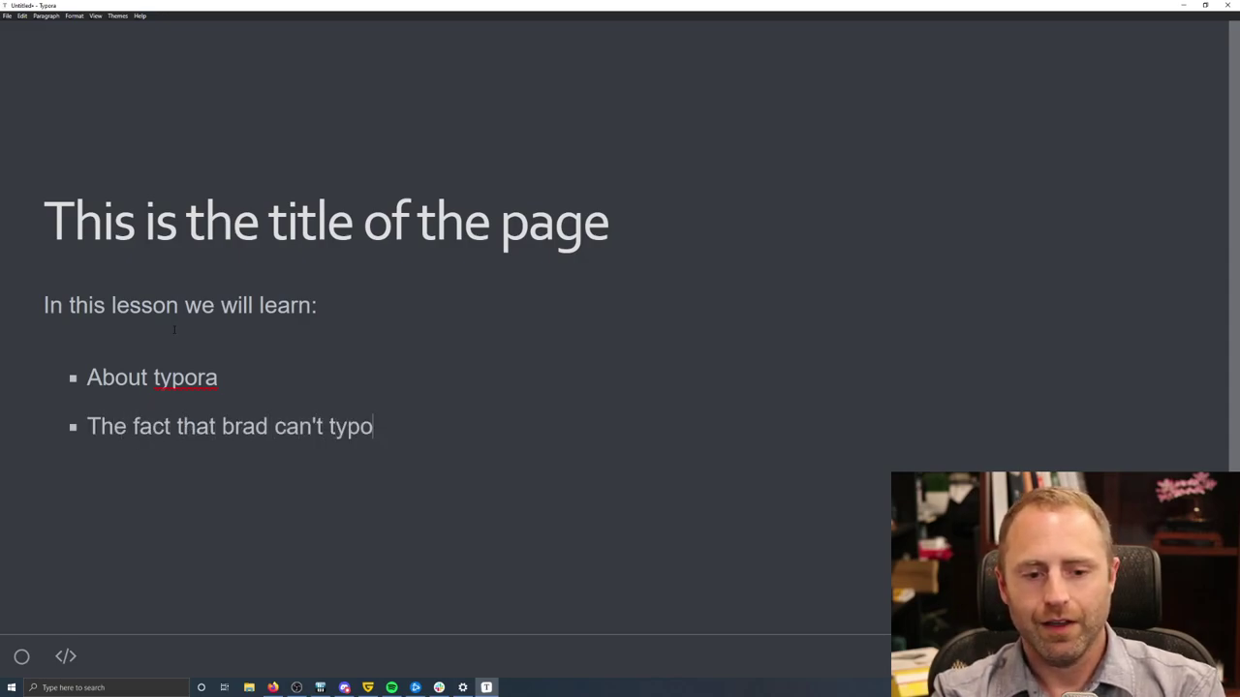
key(BackSpace)
text(e and talk )
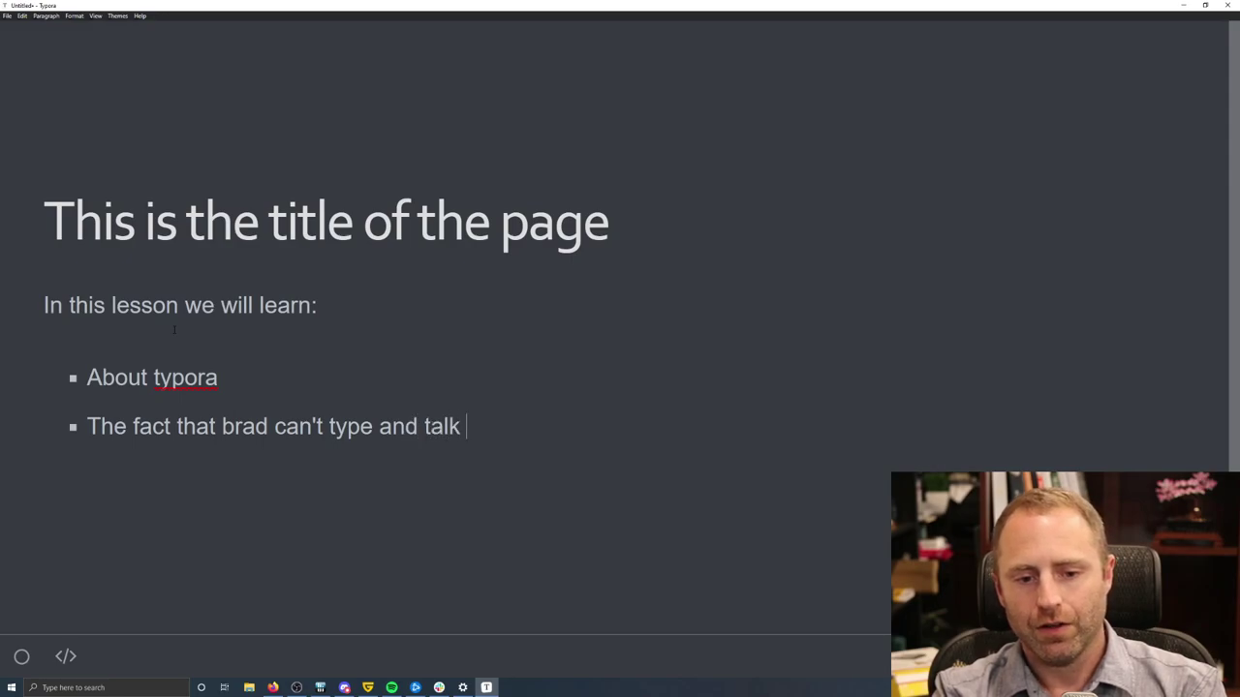
text(simultaneously)
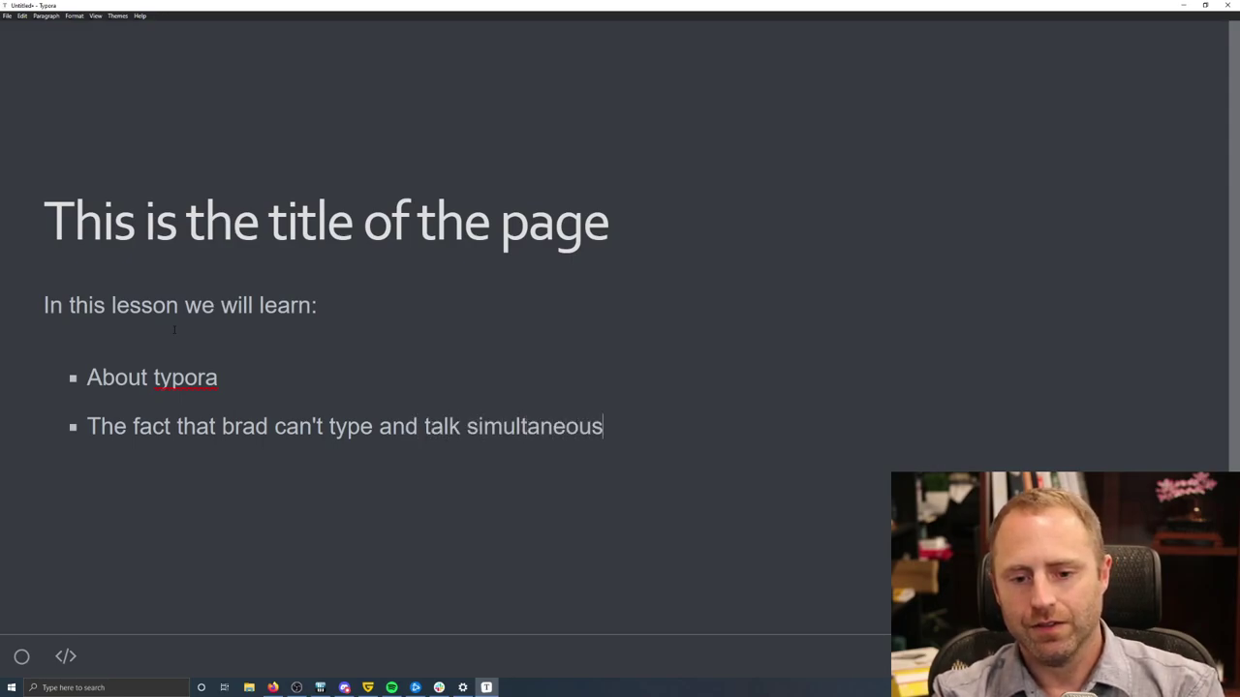
Add a third bullet reading "He can't spell either".
key(Return)
text(He can't spoe)
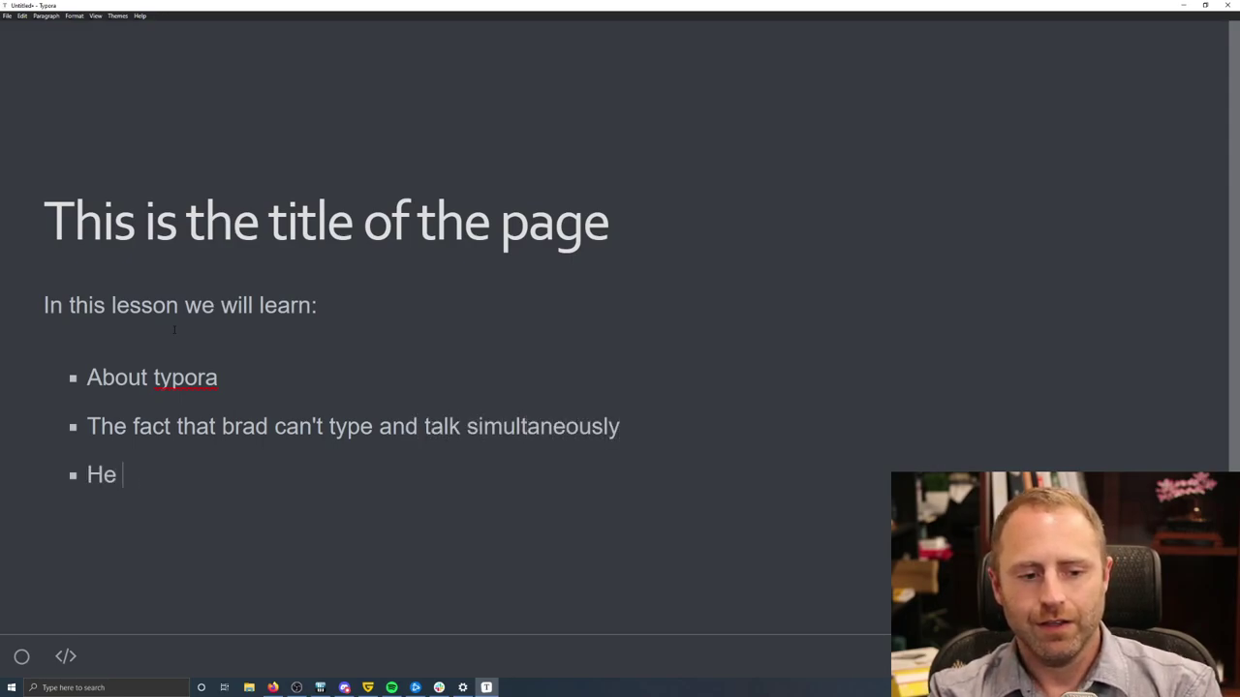
key(BackSpace)
key(BackSpace)
text(ell either)
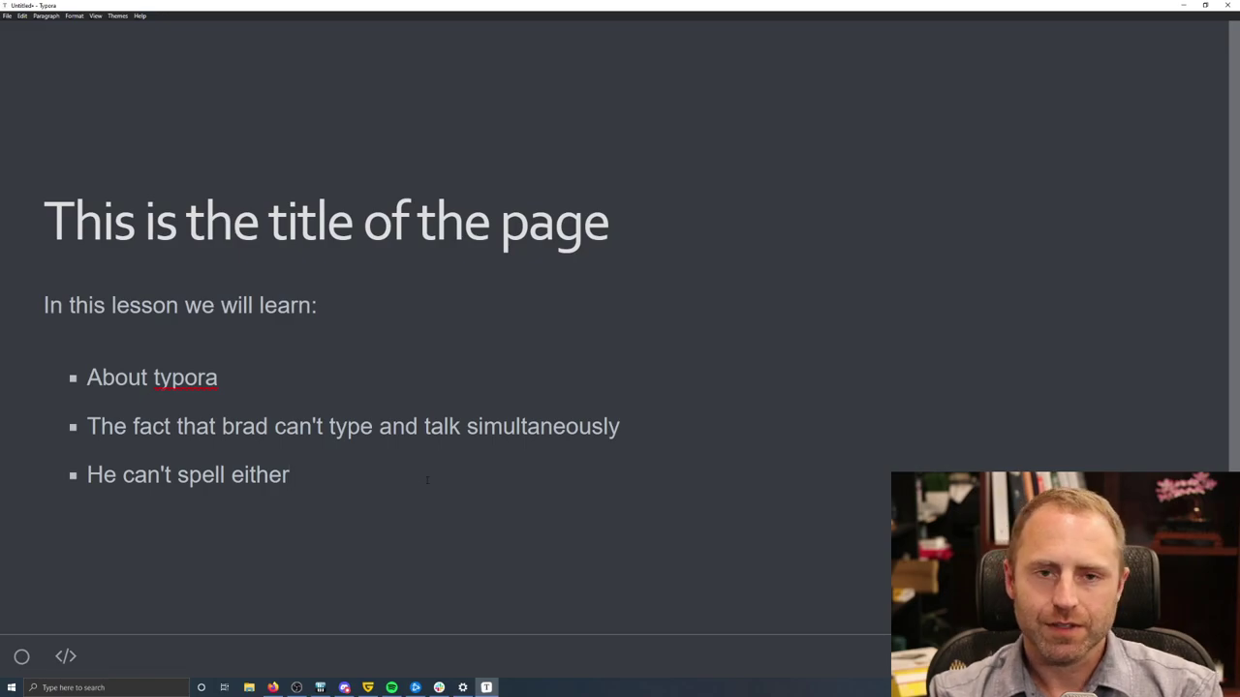
Reset the document view to actual size.
click(94, 15)
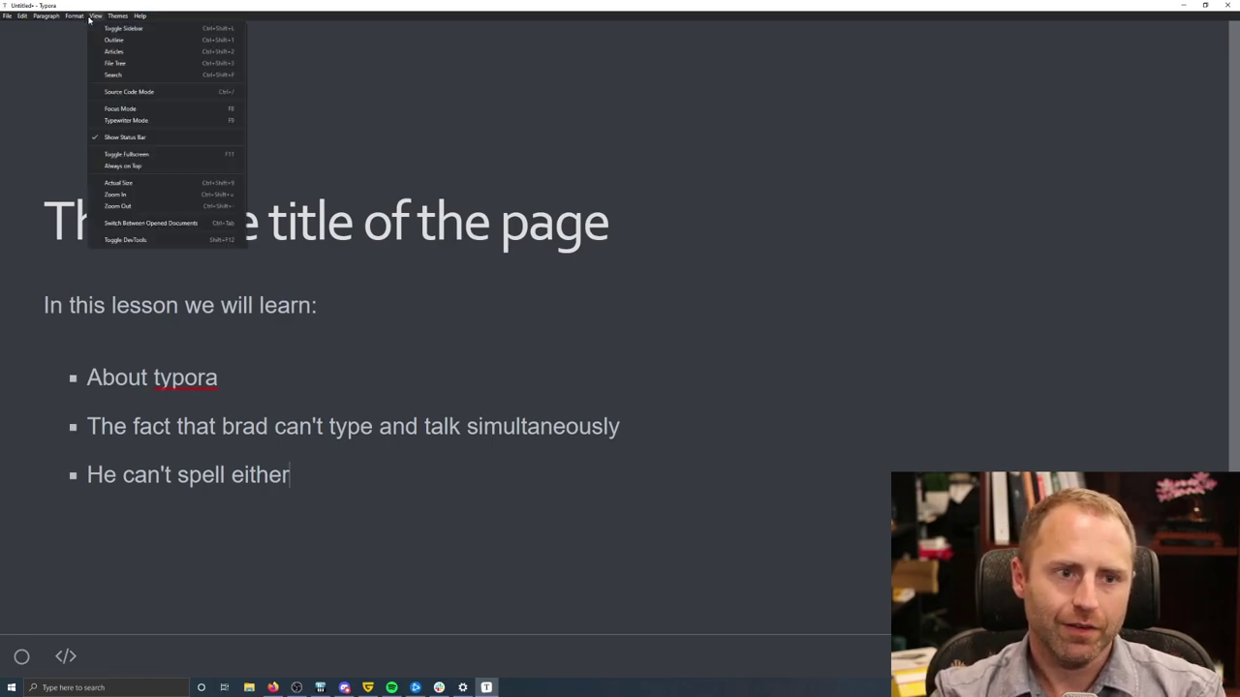
click(160, 183)
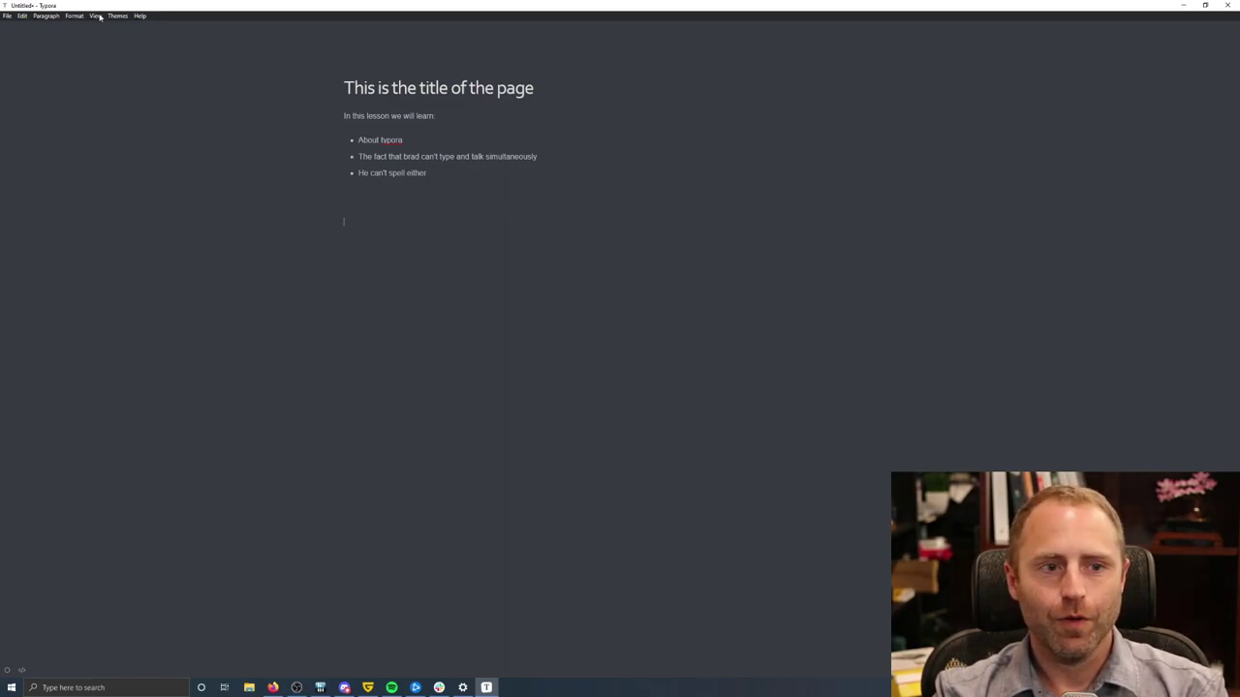
Open the file "Week 1 Suggested Weekly Schedule.md" from the Weekly lesson plans folder.
click(7, 16)
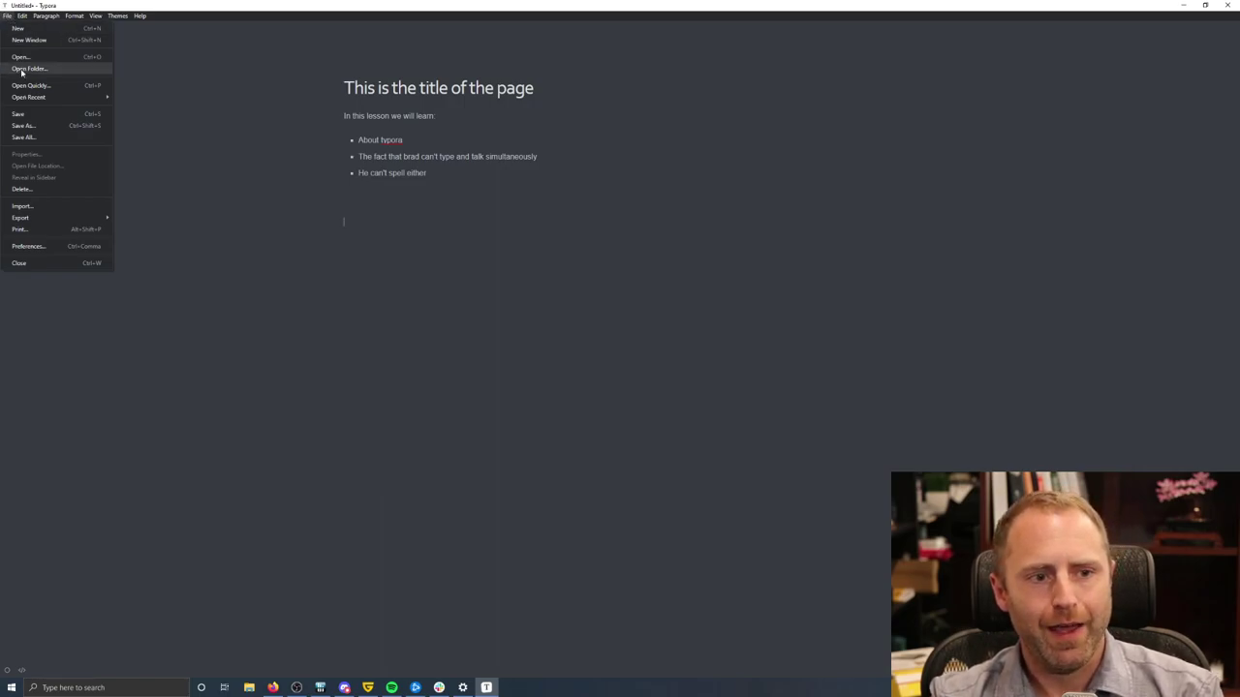
click(27, 57)
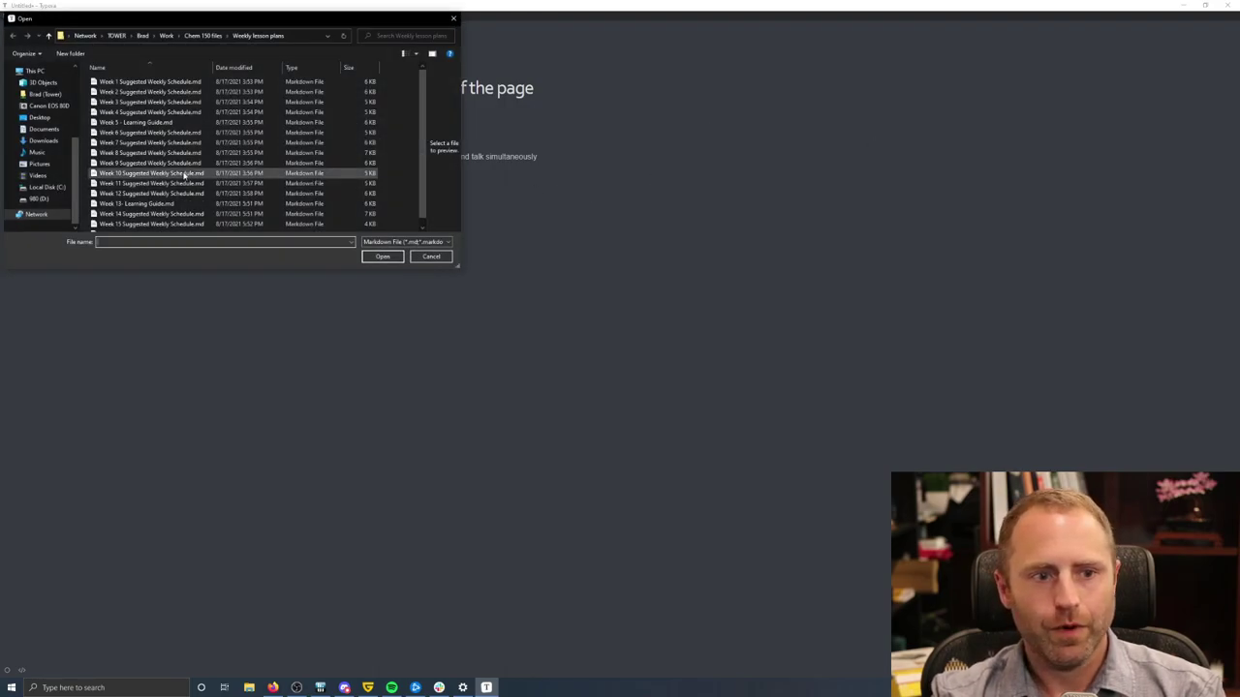
click(144, 84)
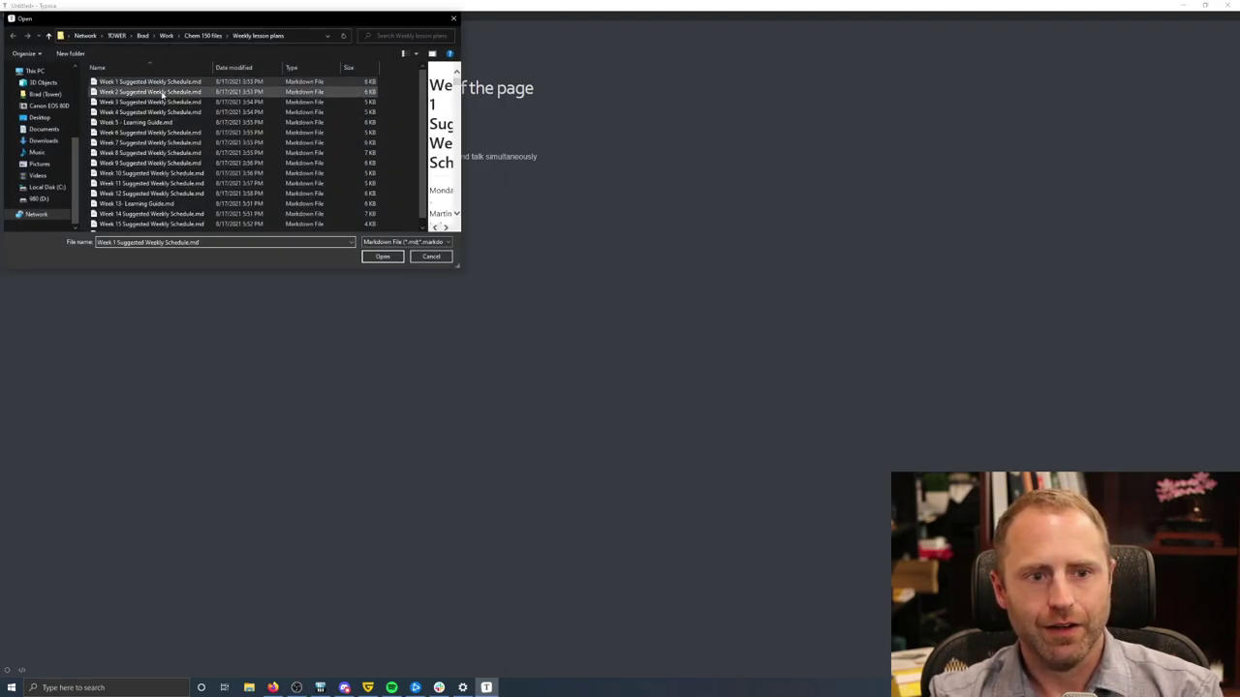
click(384, 257)
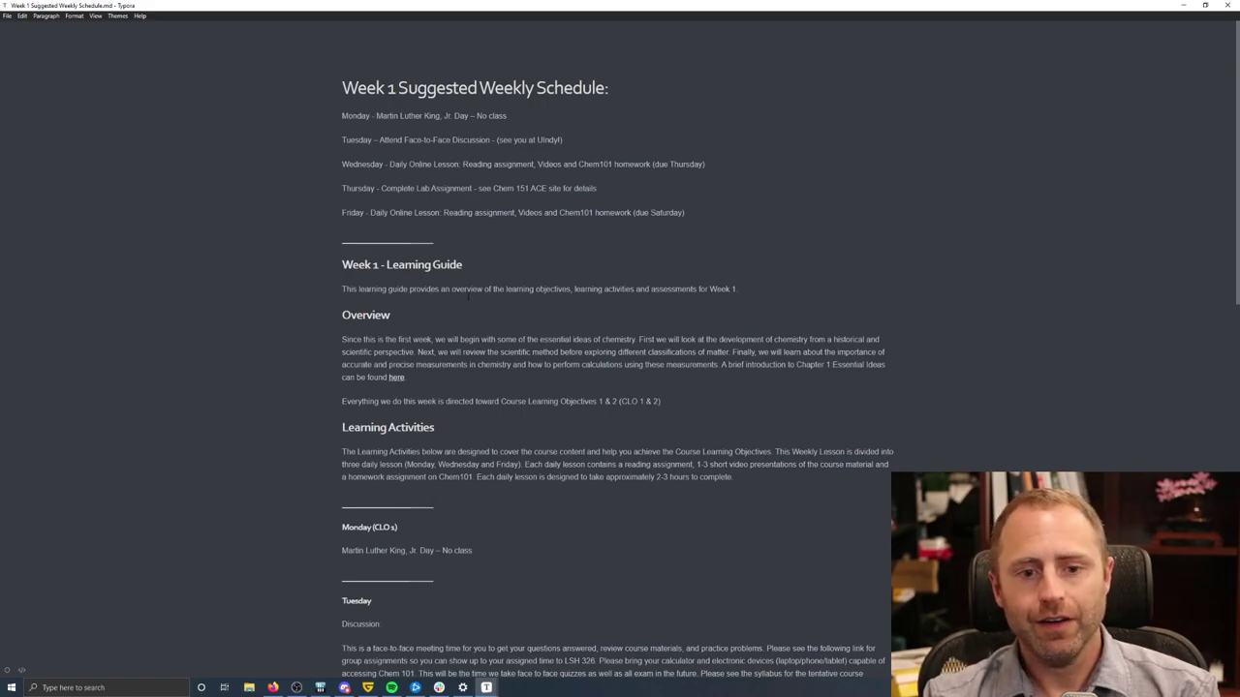
Check which heading level is applied to the "Week 1 Suggested Weekly Schedule:" title.
click(358, 87)
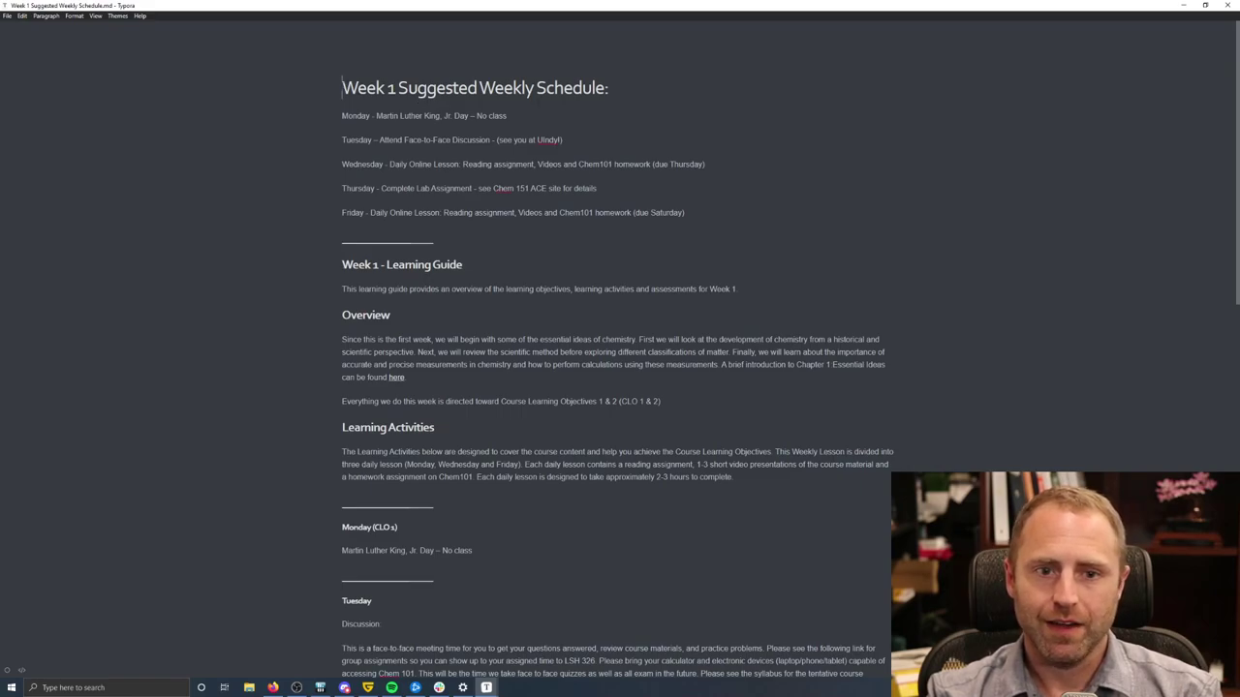
click(71, 18)
mouse_move(46, 16)
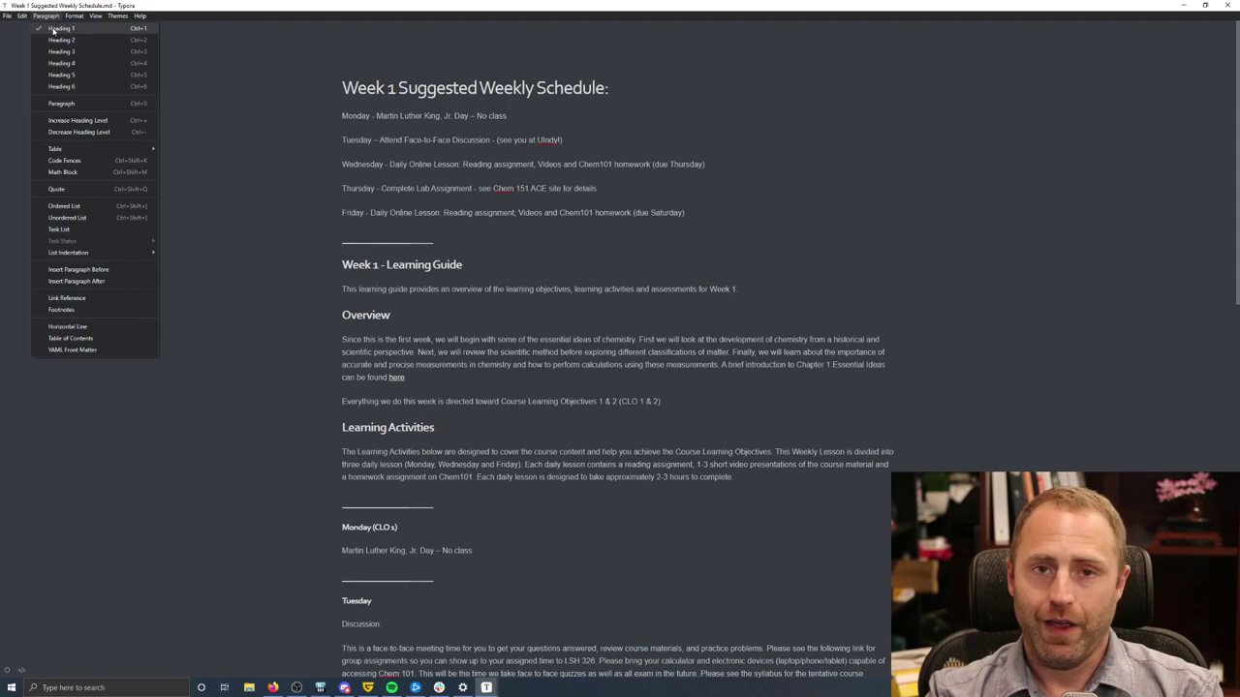
click(435, 87)
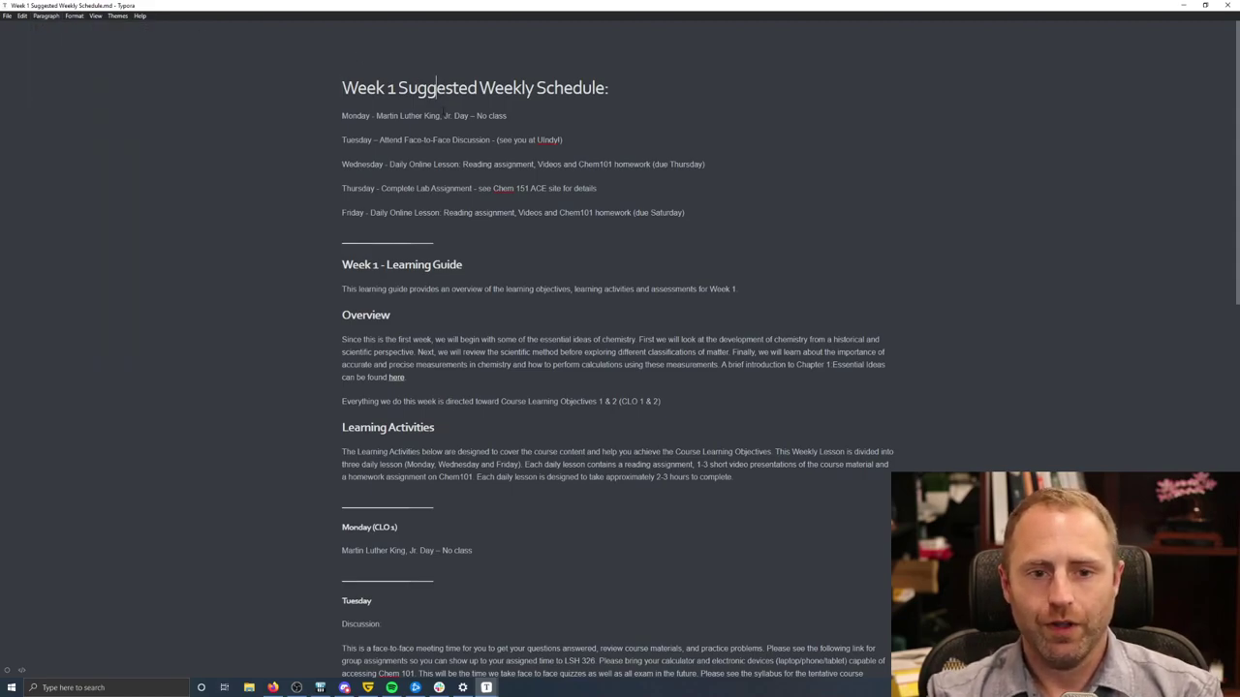
Replace the underscore divider above "Week 1 - Learning Guide" with a Markdown horizontal line, leaving no empty paragraph below it.
click(380, 239)
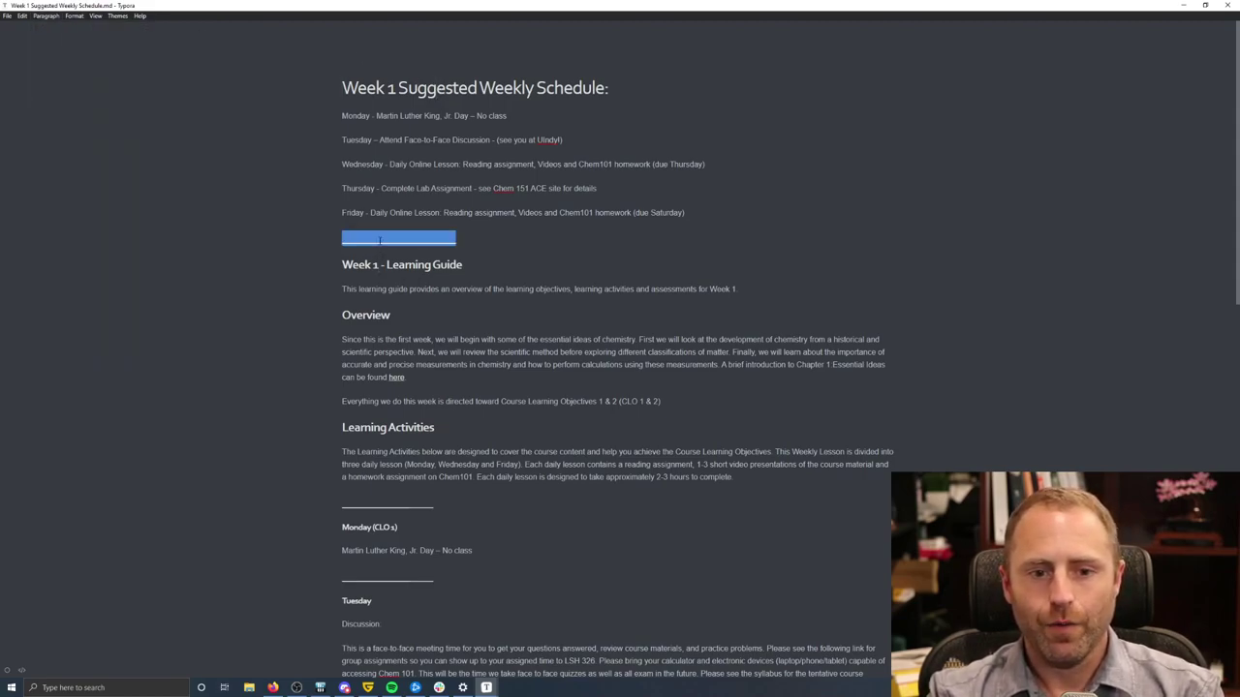
key(BackSpace)
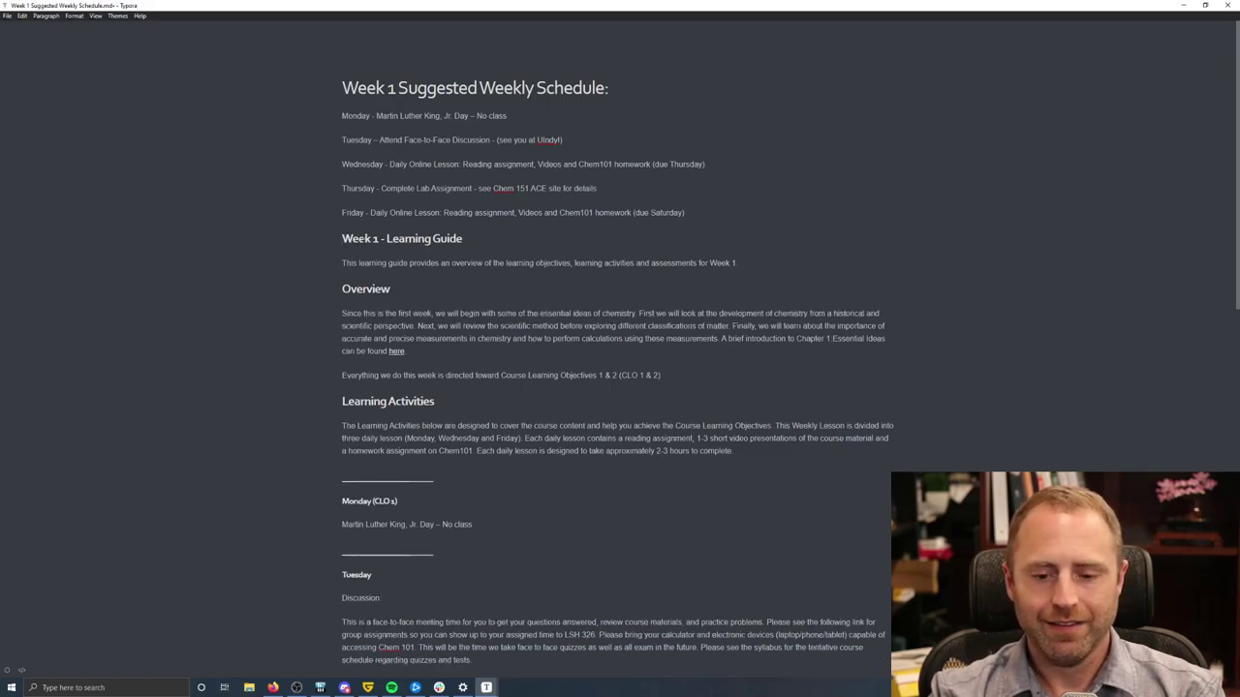
key(Return)
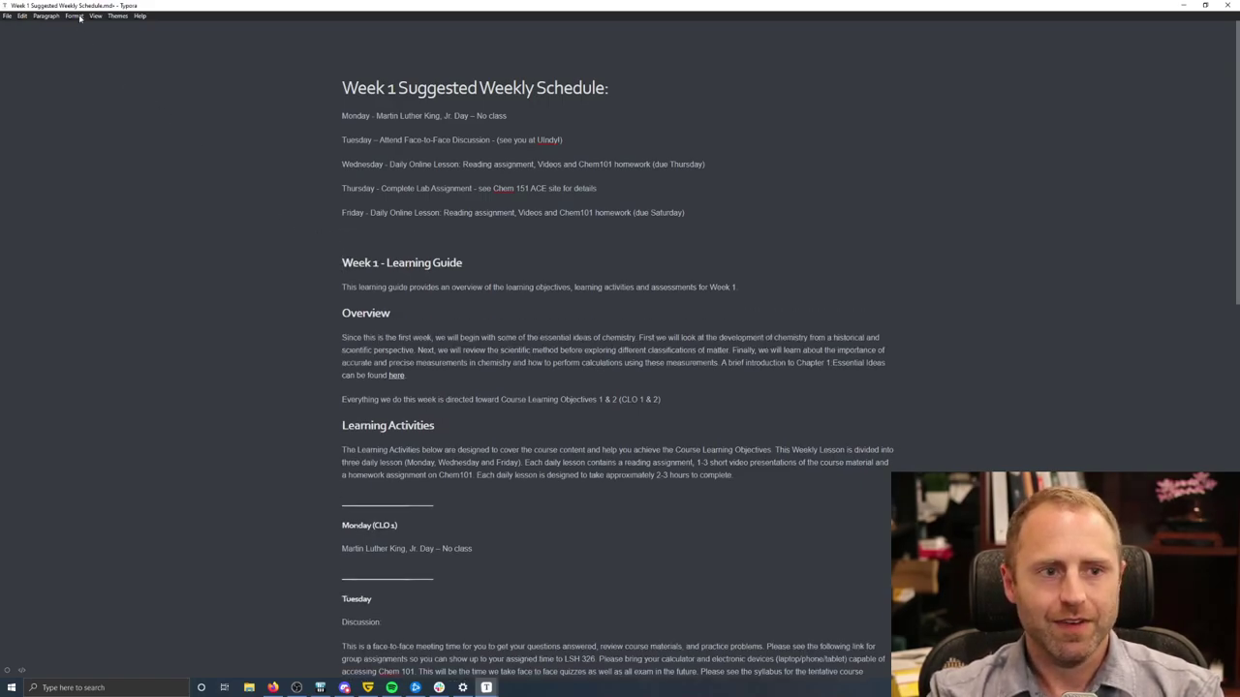
click(79, 16)
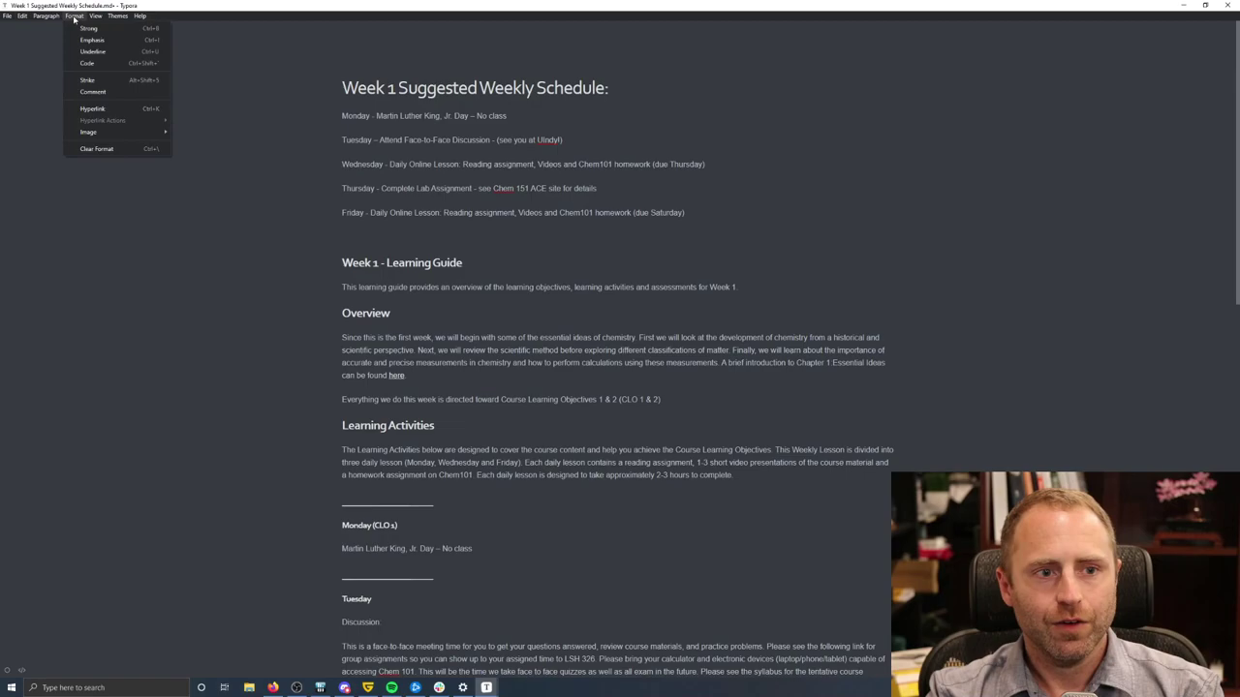
mouse_move(57, 18)
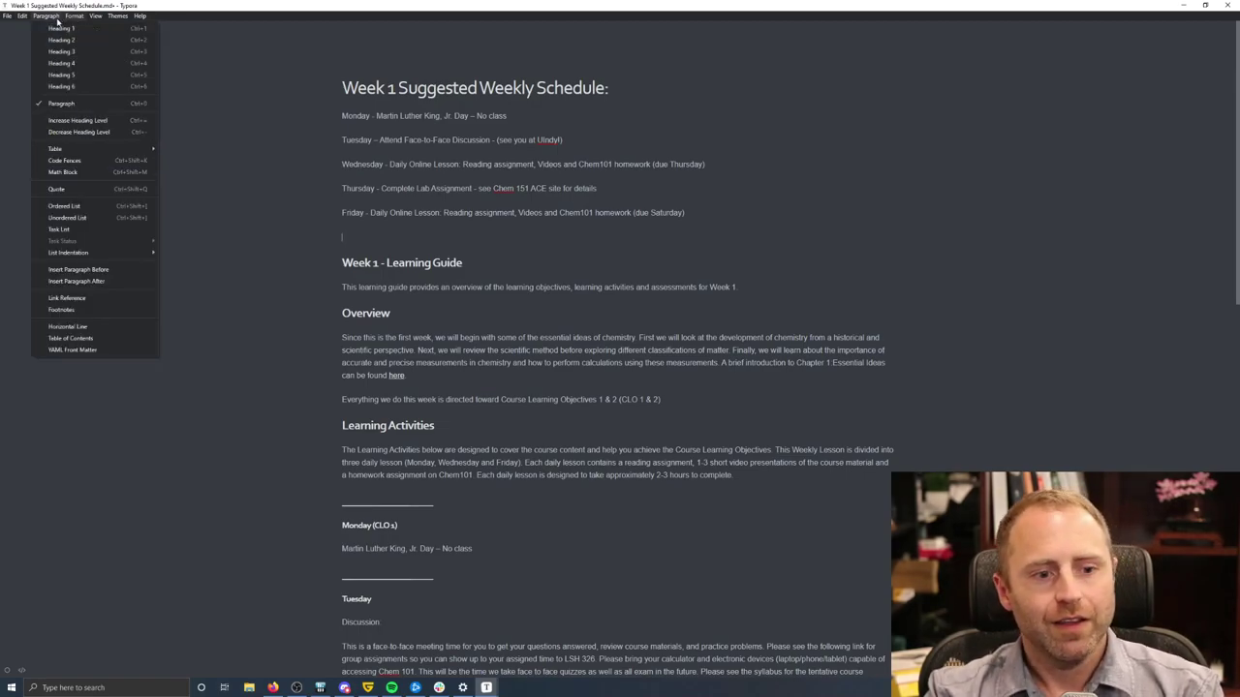
click(92, 330)
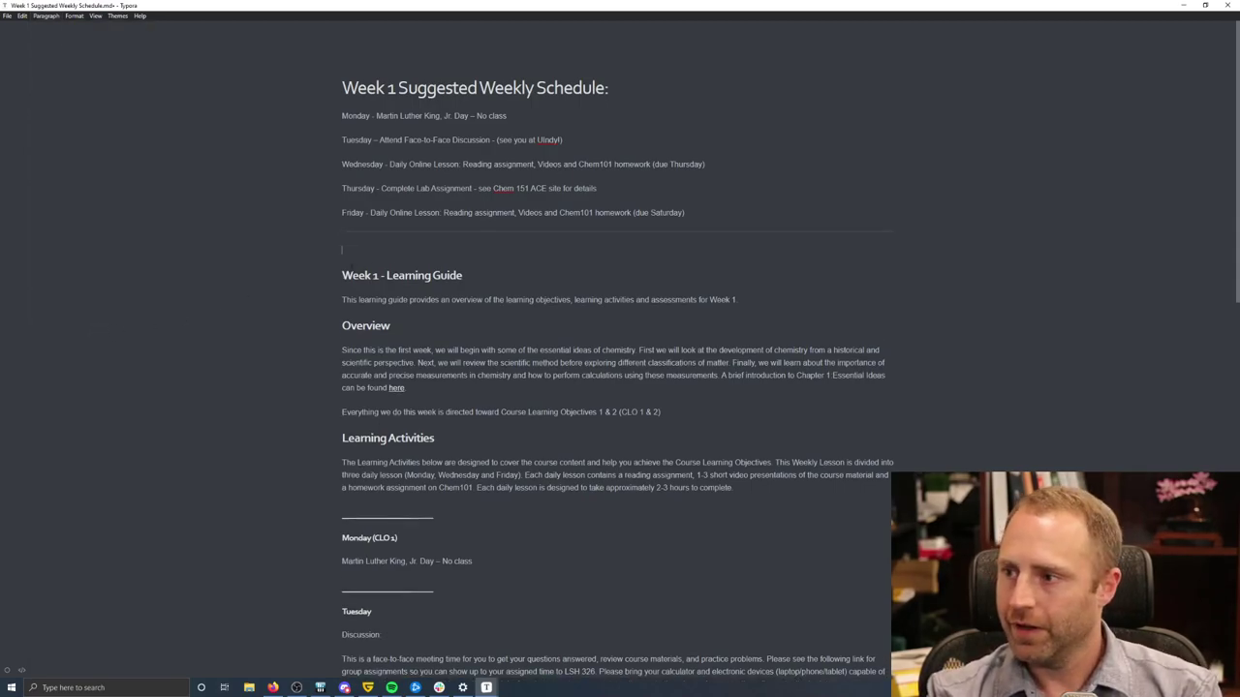
key(BackSpace)
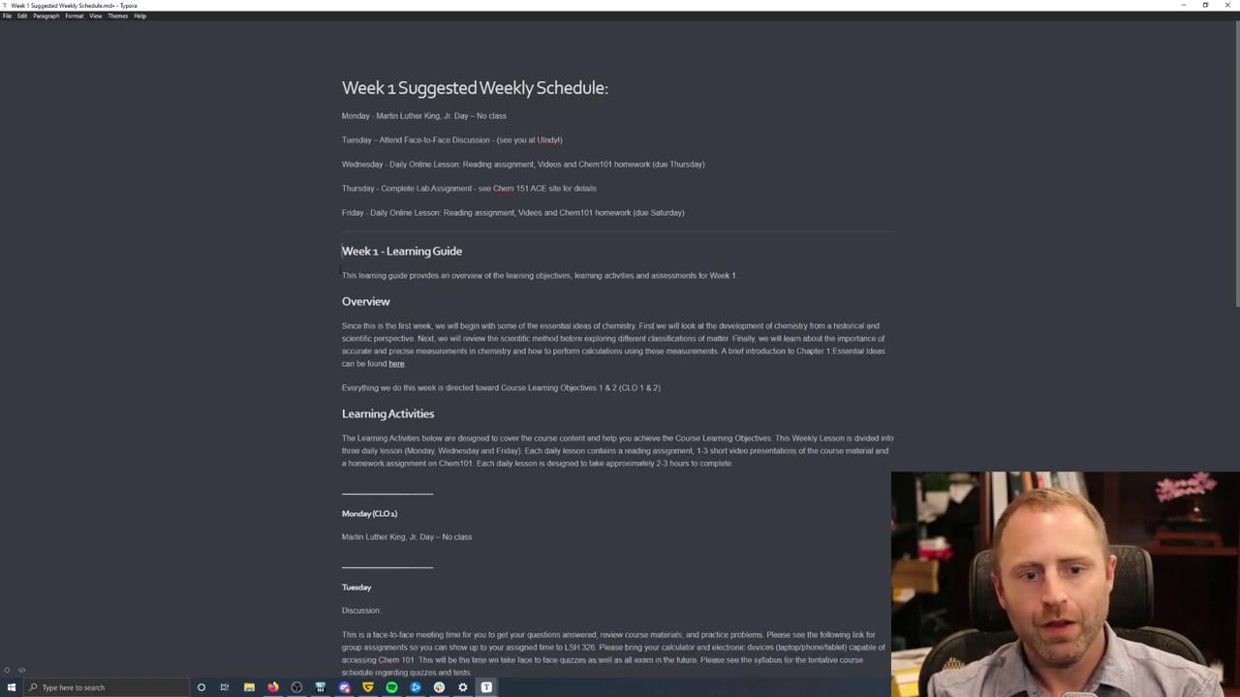
Copy the entire Week 1 schedule document and switch to the Brightspace Week 1 module page in Firefox.
key(ctrl+a)
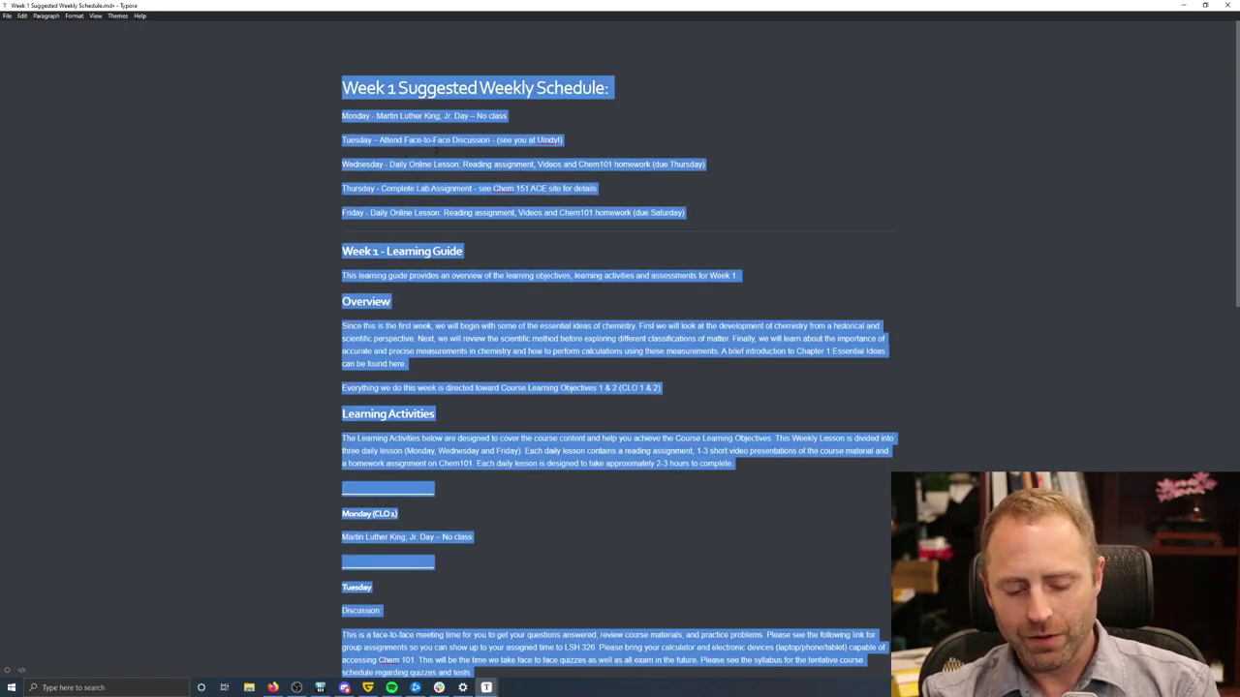
key(alt+Tab)
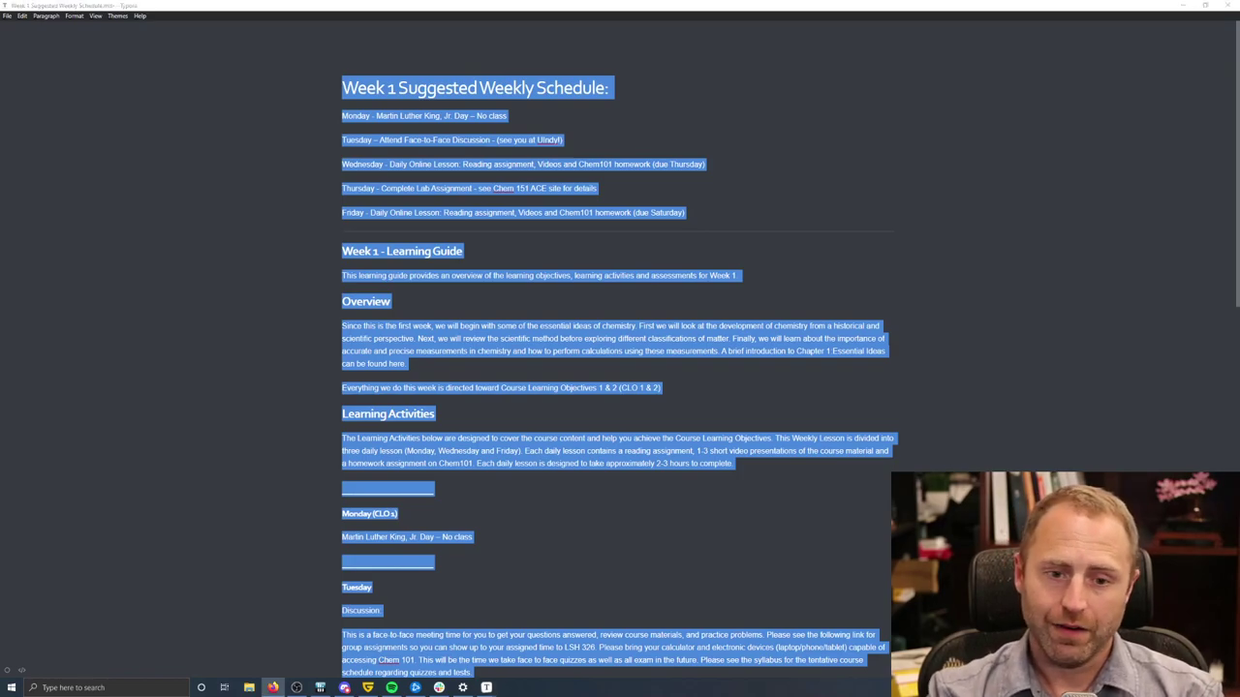
click(541, 295)
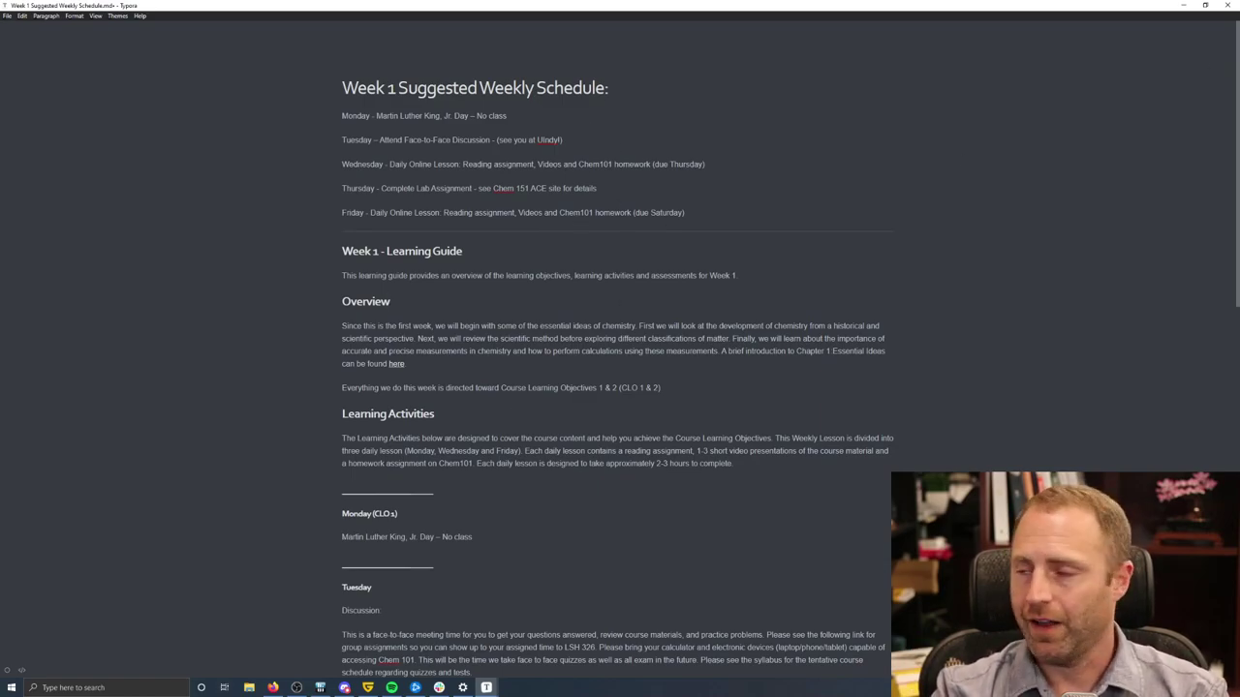
key(alt+Tab)
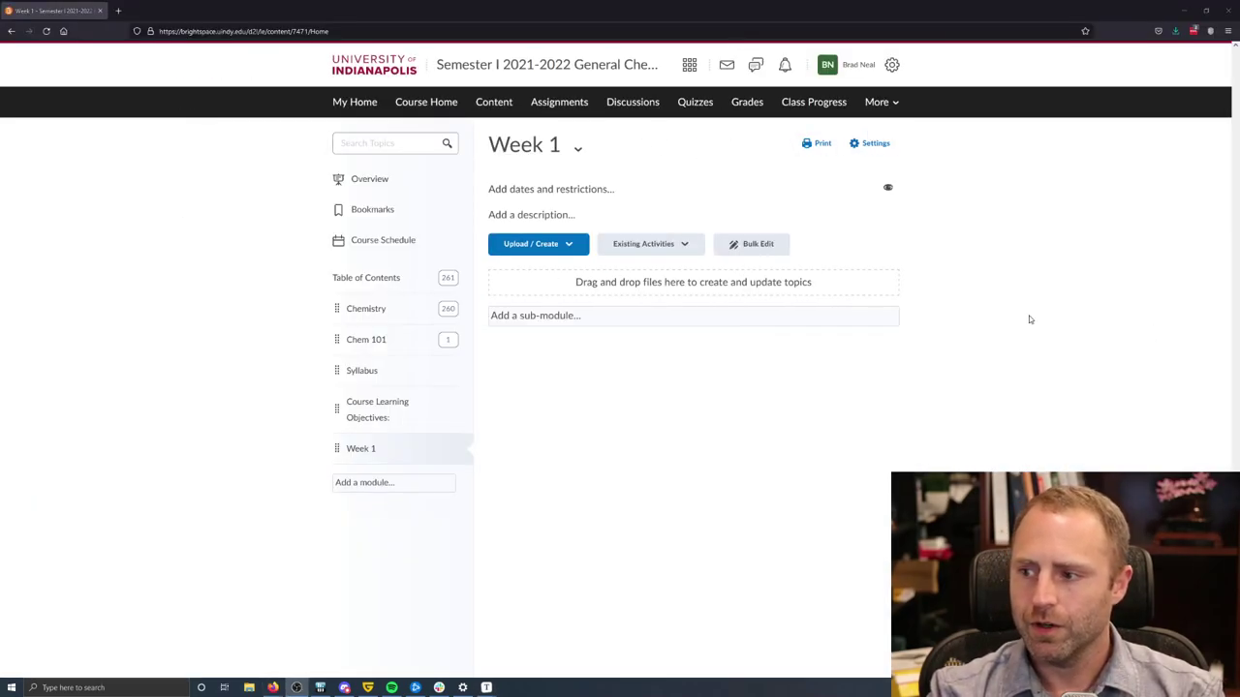
Enlarge the page to 150%, paste the copied schedule as the Week 1 module description, and save it.
key(ctrl+plus)
key(ctrl+plus)
key(ctrl+plus)
key(ctrl+plus)
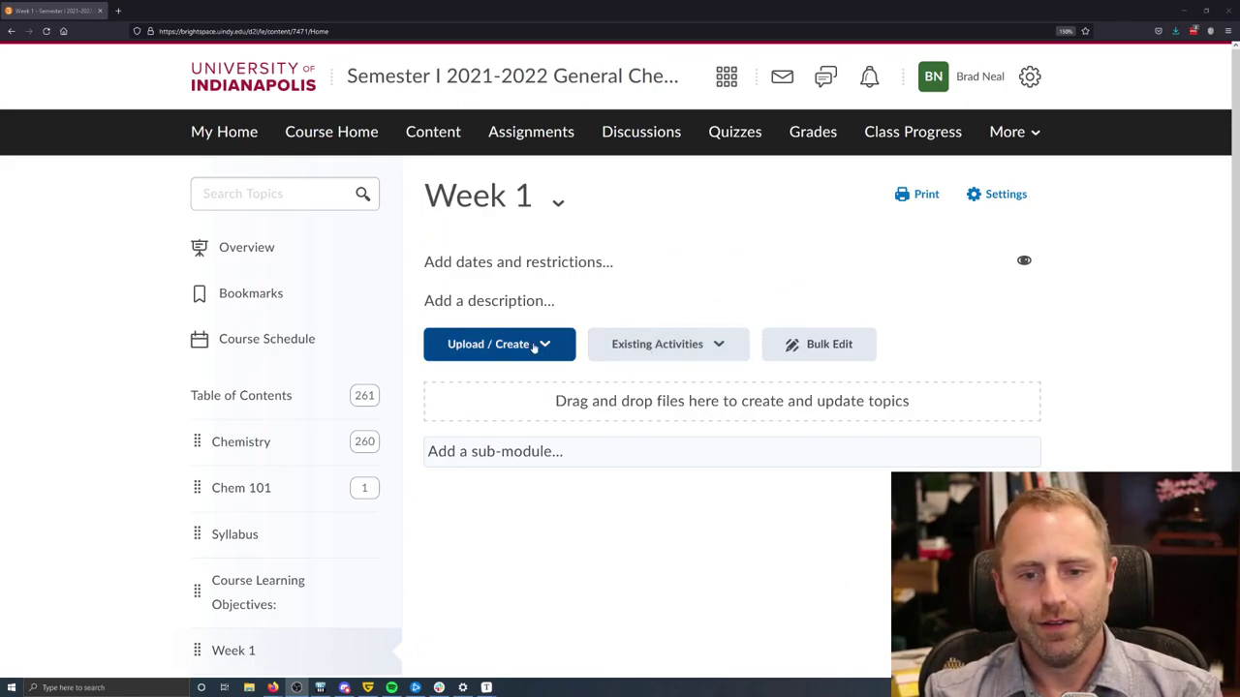
click(501, 301)
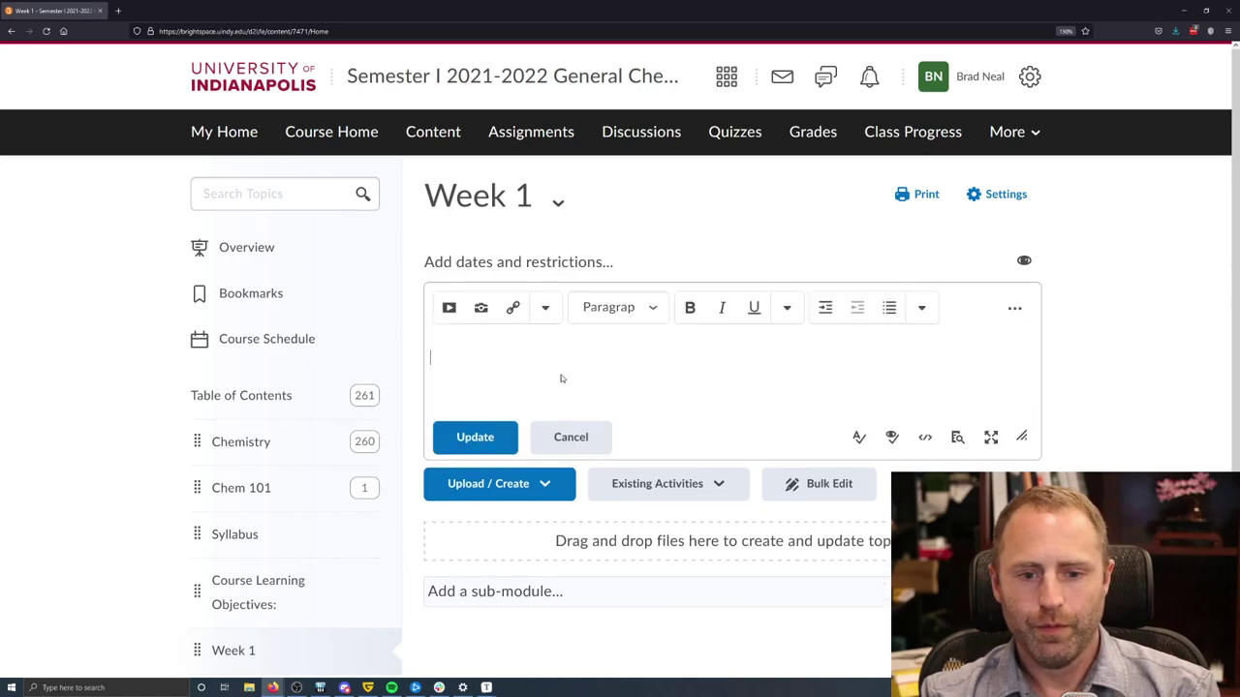
key(ctrl+v)
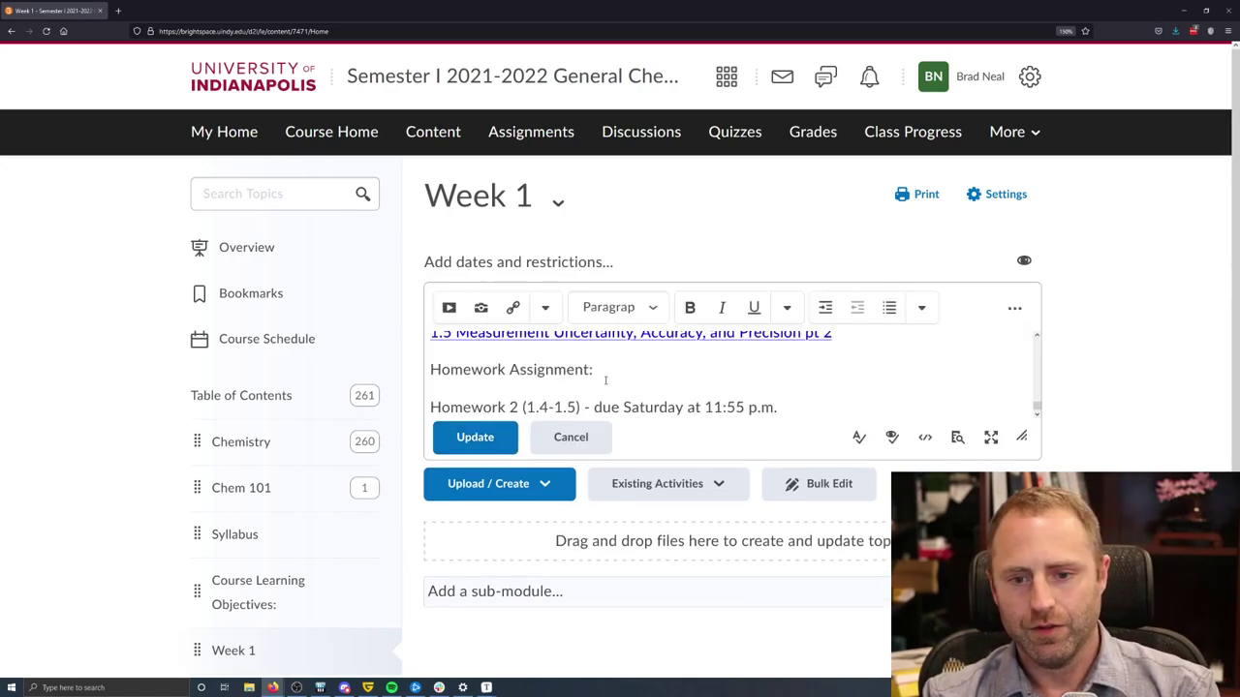
click(519, 438)
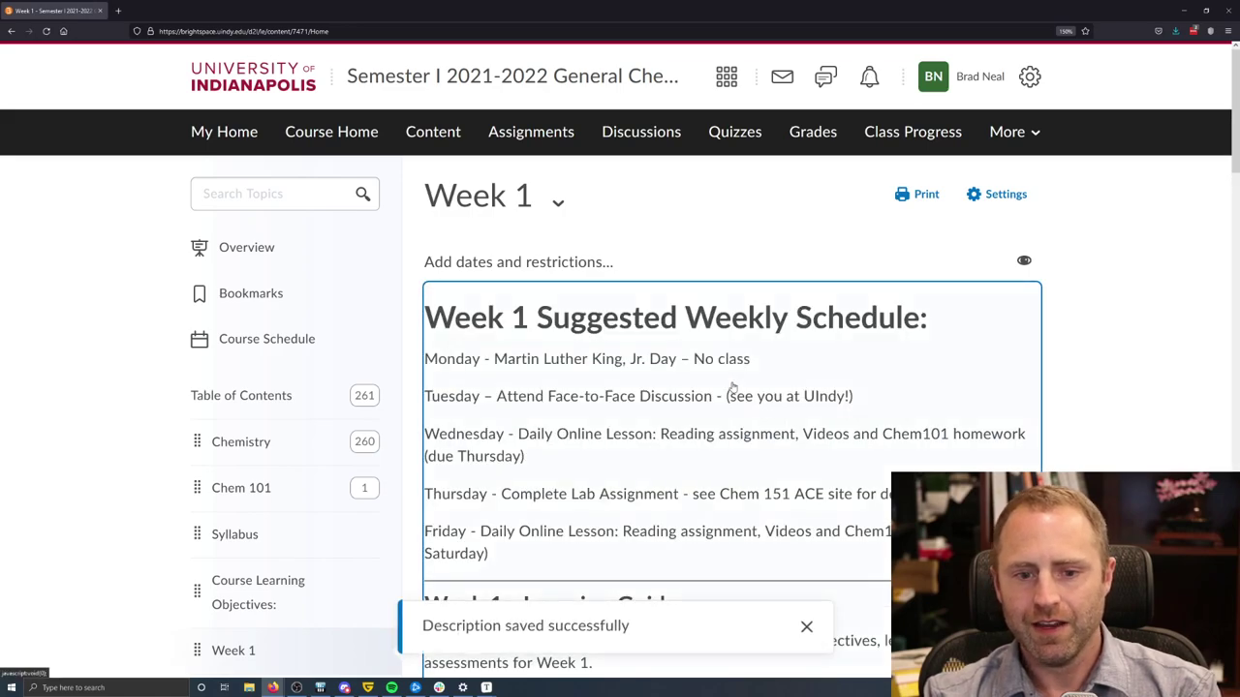
Review the formatting of the saved Week 1 description from the weekly schedule down to the Wednesday (CLO 2) section.
scroll(752, 381, down, 1)
scroll(717, 368, down, 2)
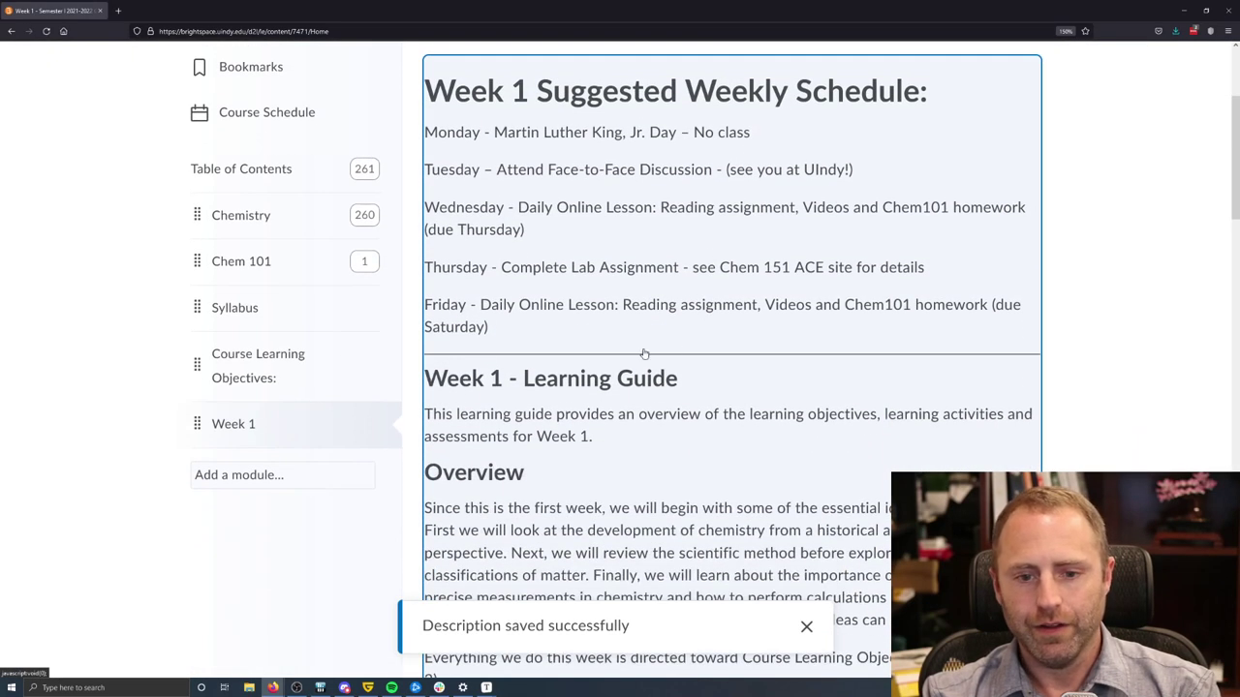
scroll(756, 359, down, 4)
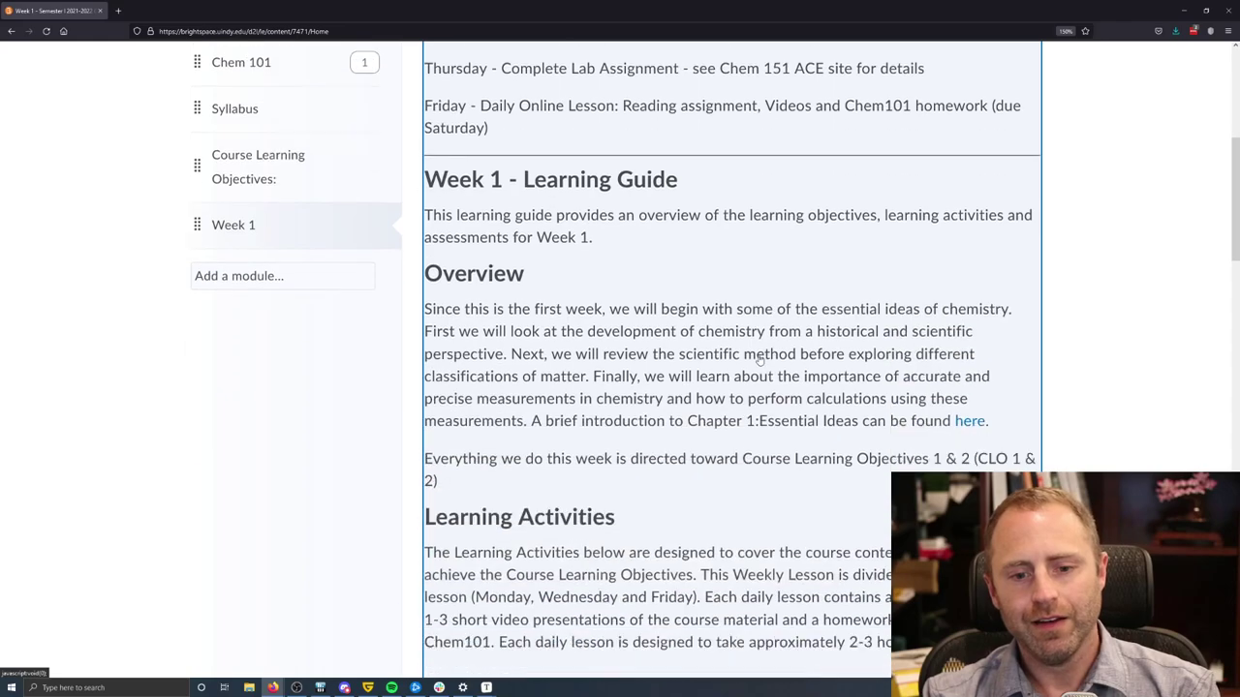
scroll(607, 402, down, 3)
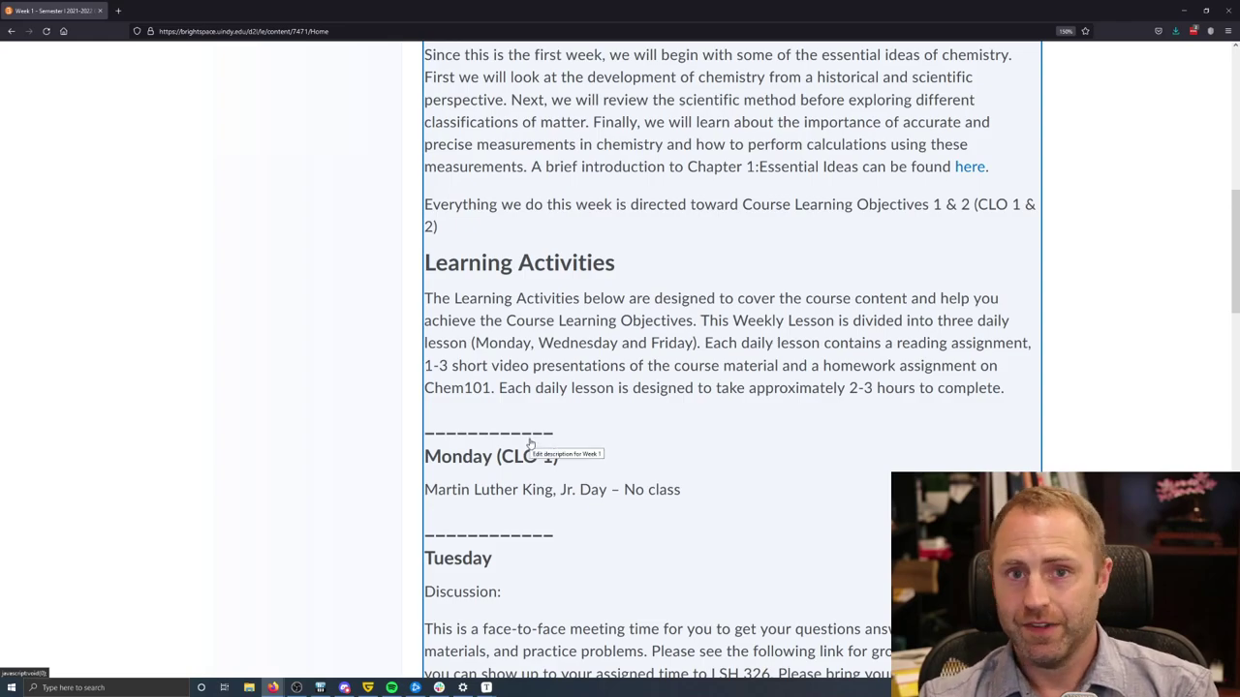
scroll(636, 413, down, 2)
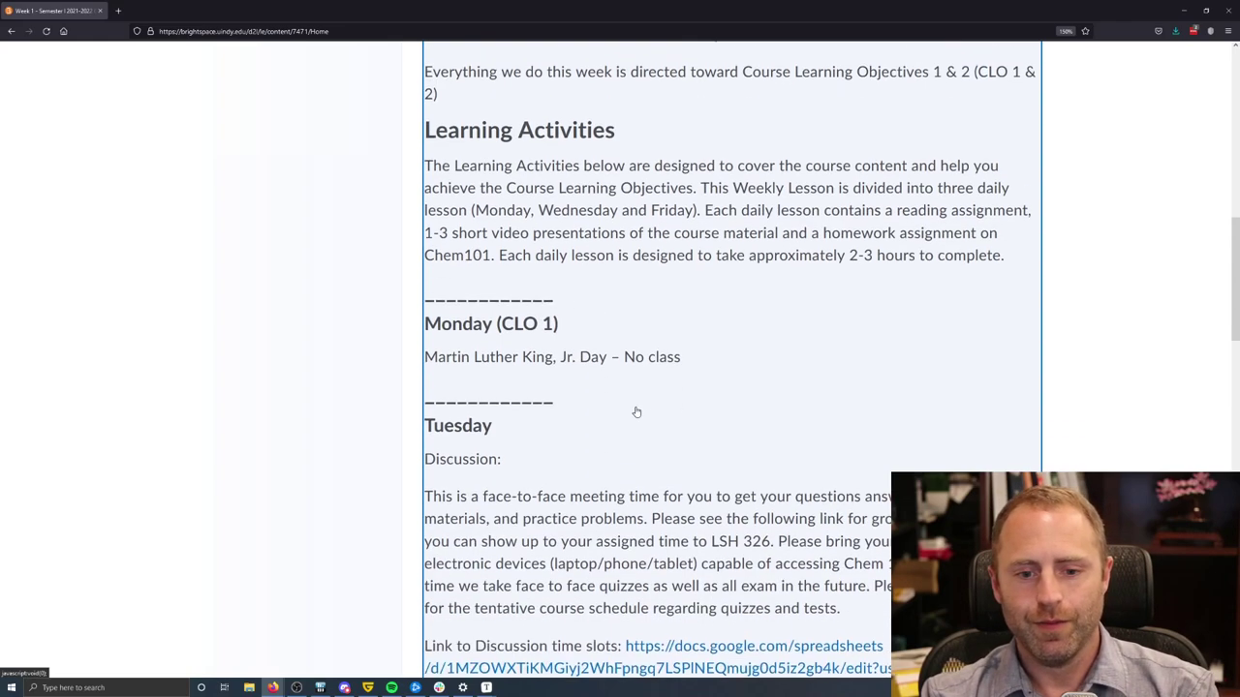
scroll(636, 412, down, 4)
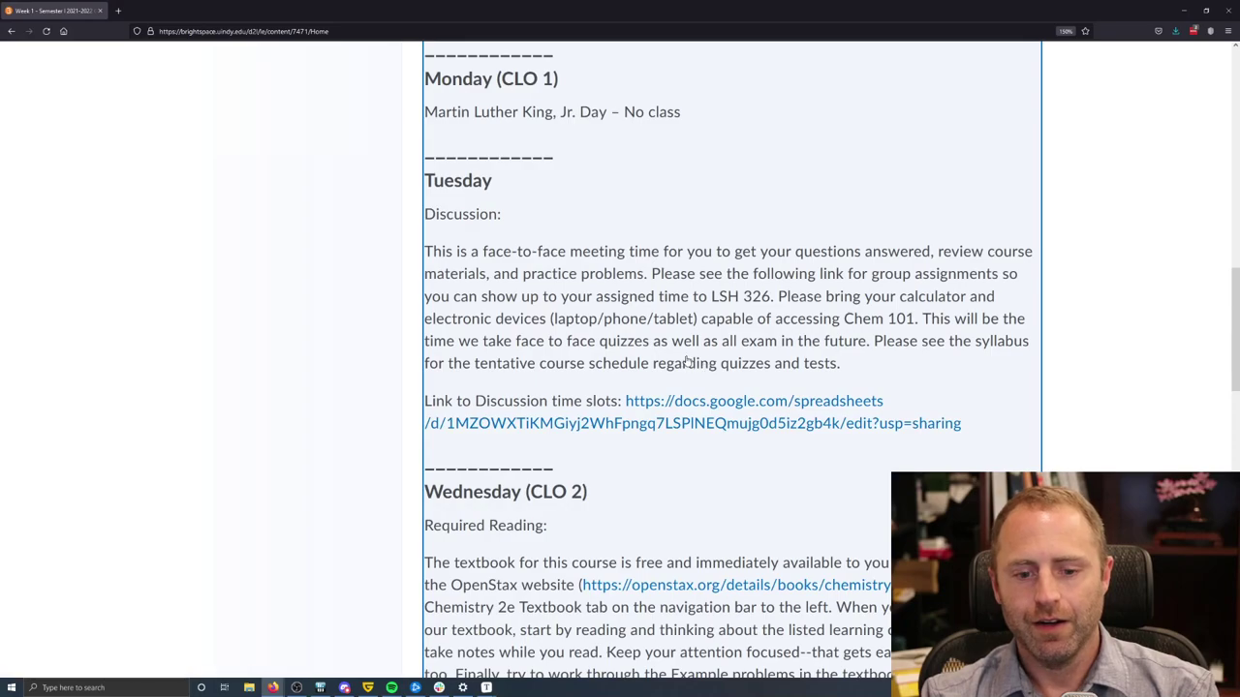
scroll(685, 360, down, 2)
scroll(682, 361, down, 2)
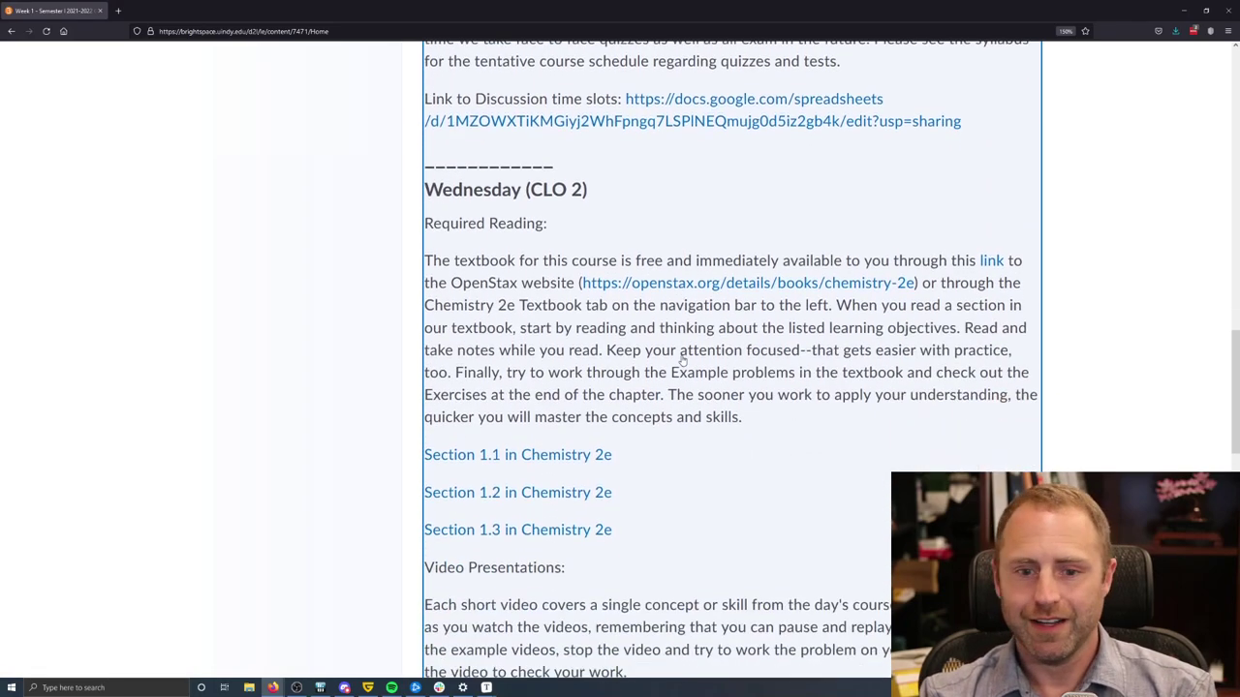
scroll(672, 358, up, 1)
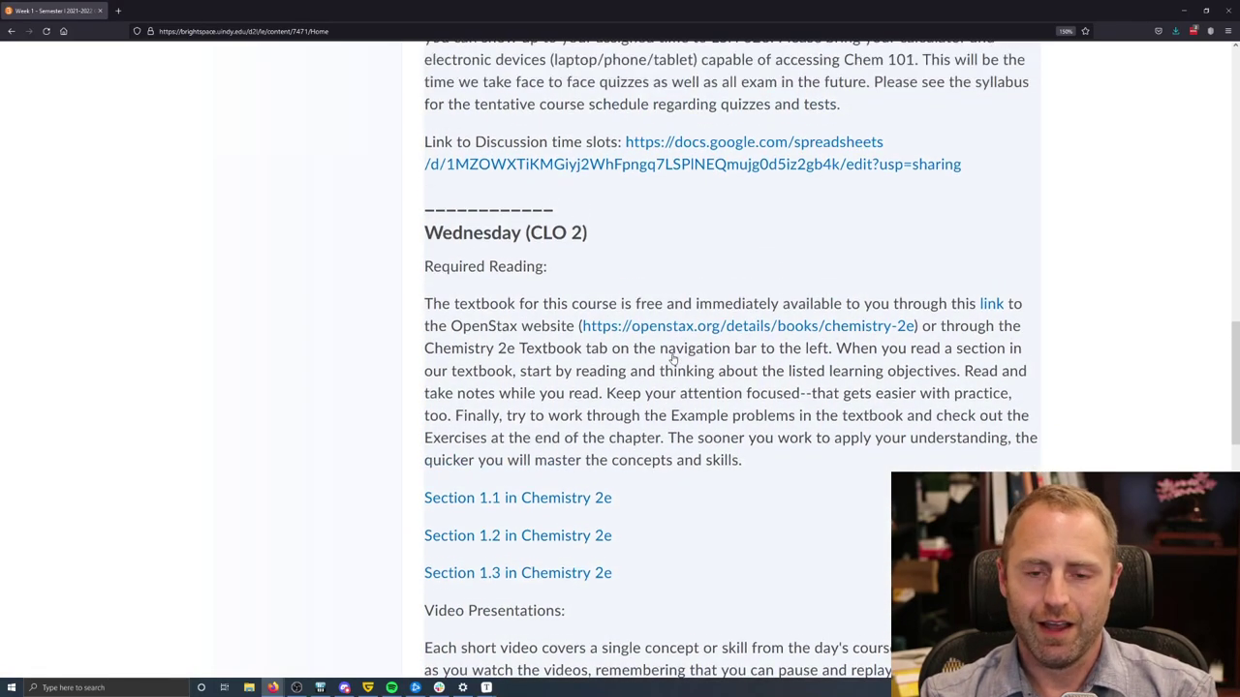
scroll(672, 358, up, 10)
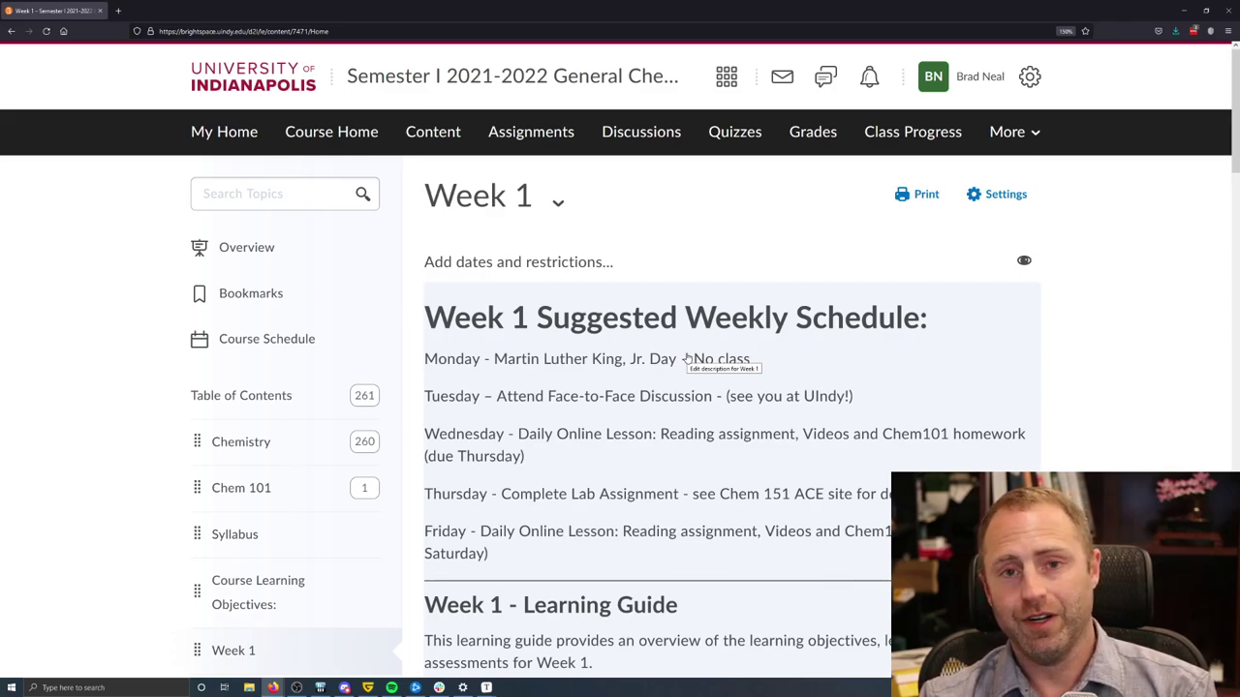
scroll(586, 417, down, 5)
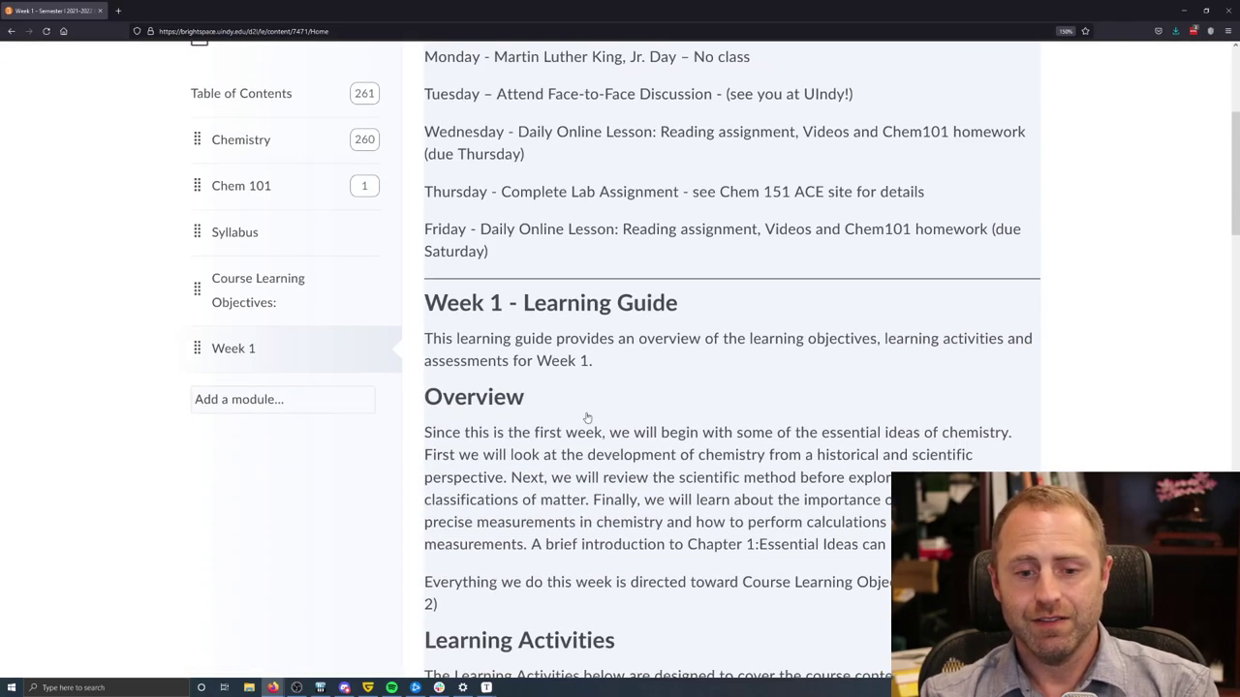
scroll(544, 479, down, 3)
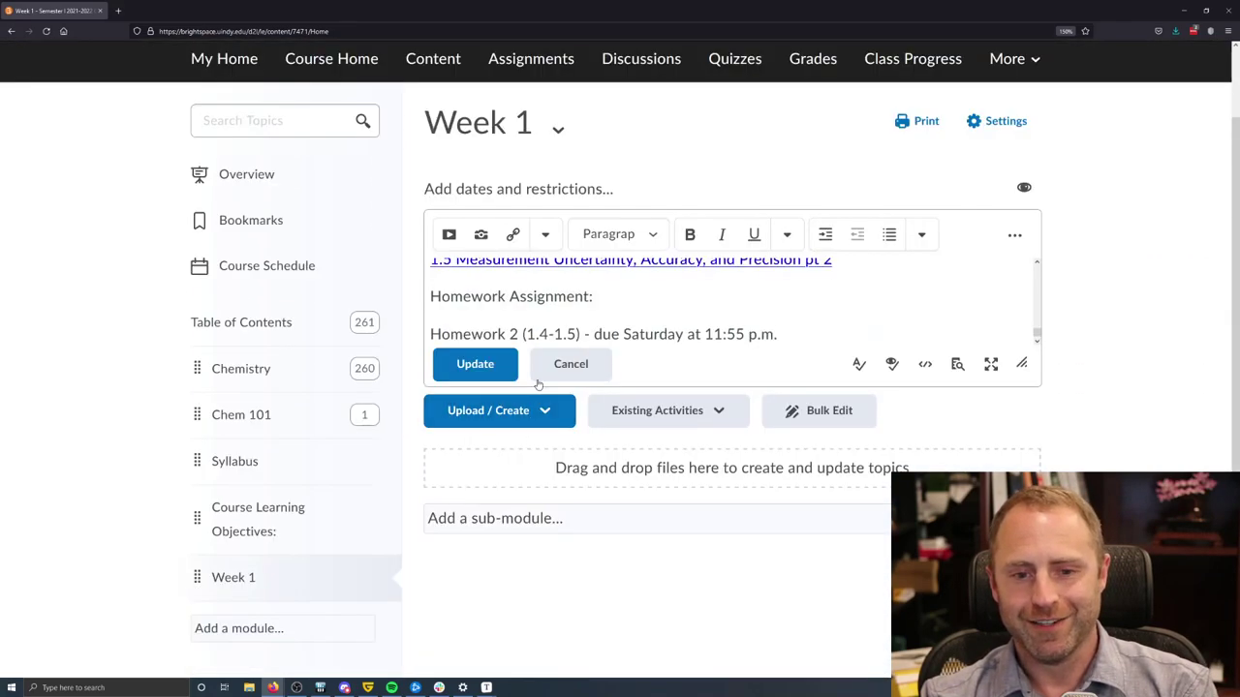
scroll(552, 312, up, 3)
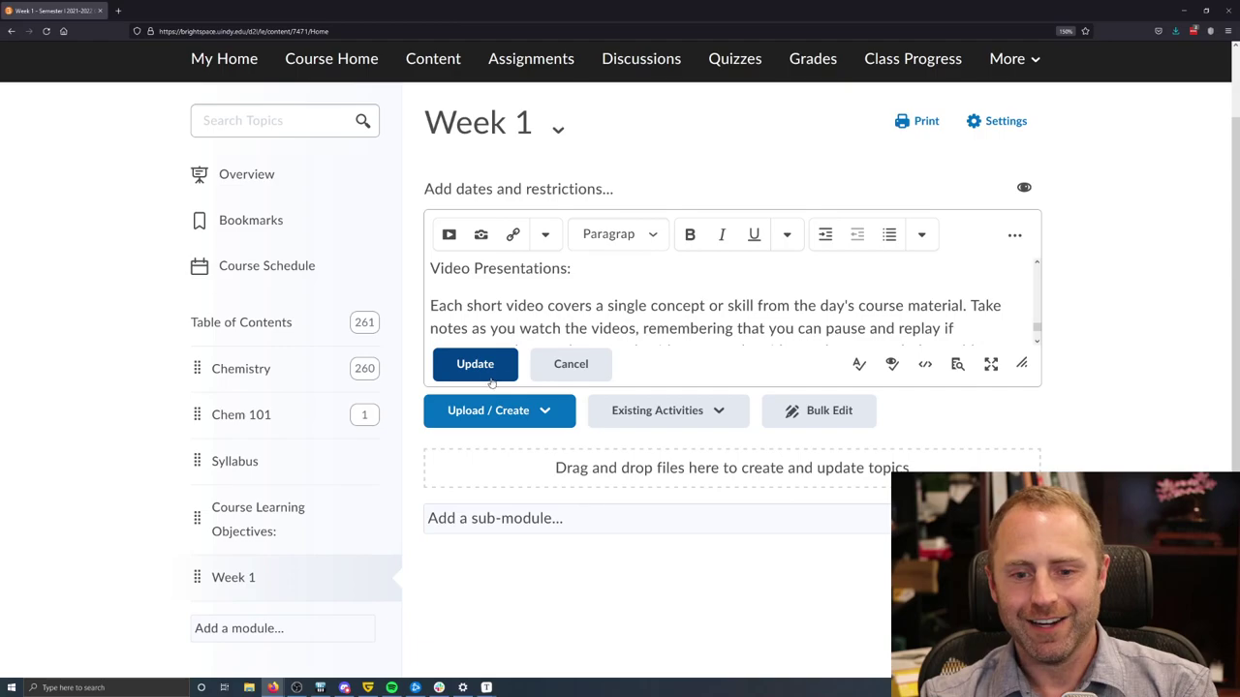
click(571, 366)
Compare the underscore divider above "Monday (CLO 1)" with the horizontal line above "Week 1 - Learning Guide" in the saved description.
scroll(475, 456, down, 6)
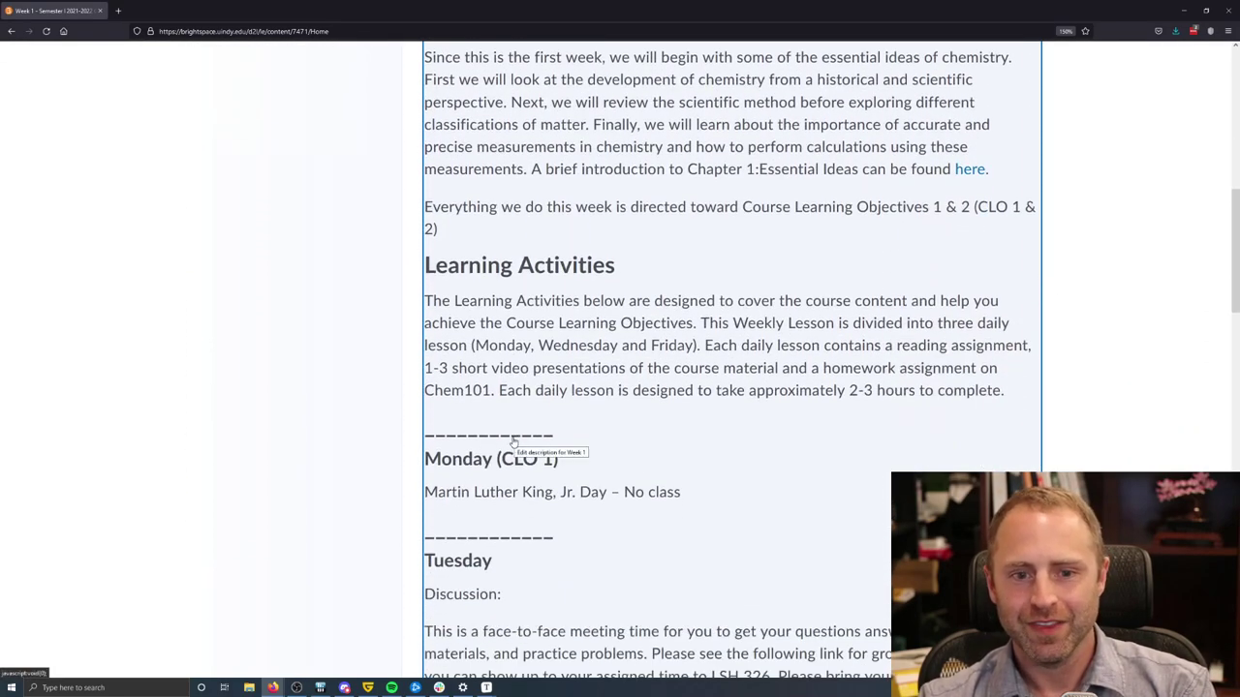
scroll(479, 312, up, 4)
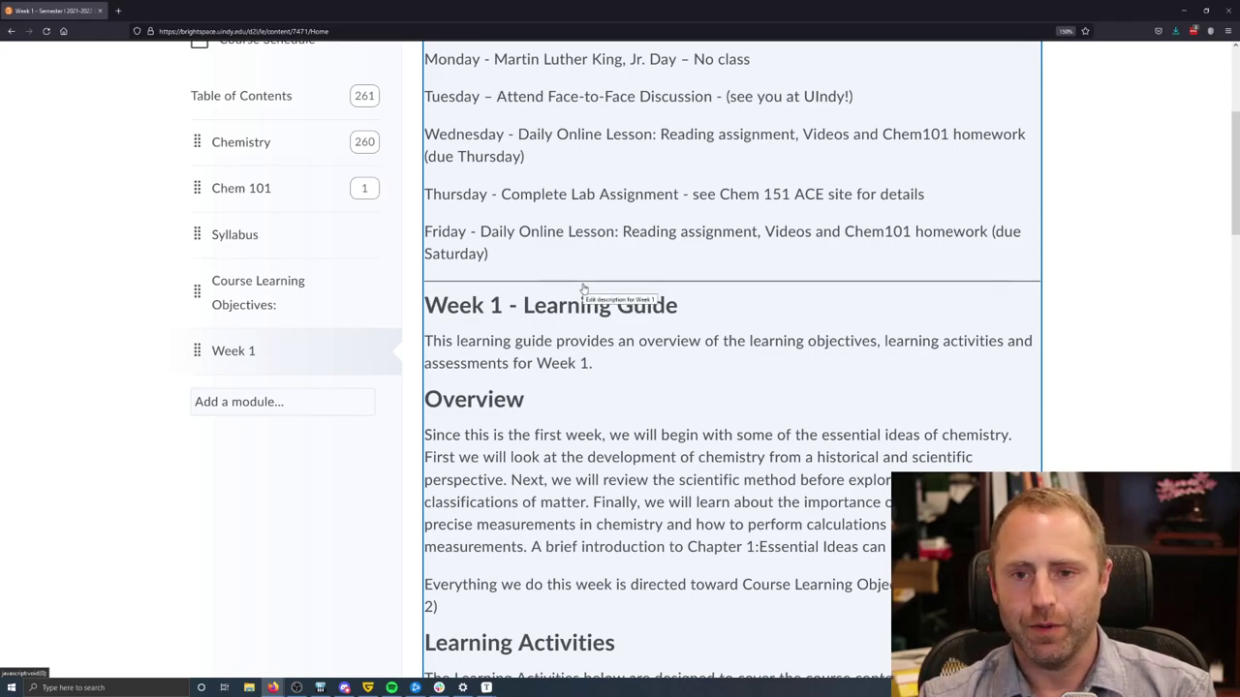
scroll(612, 296, up, 3)
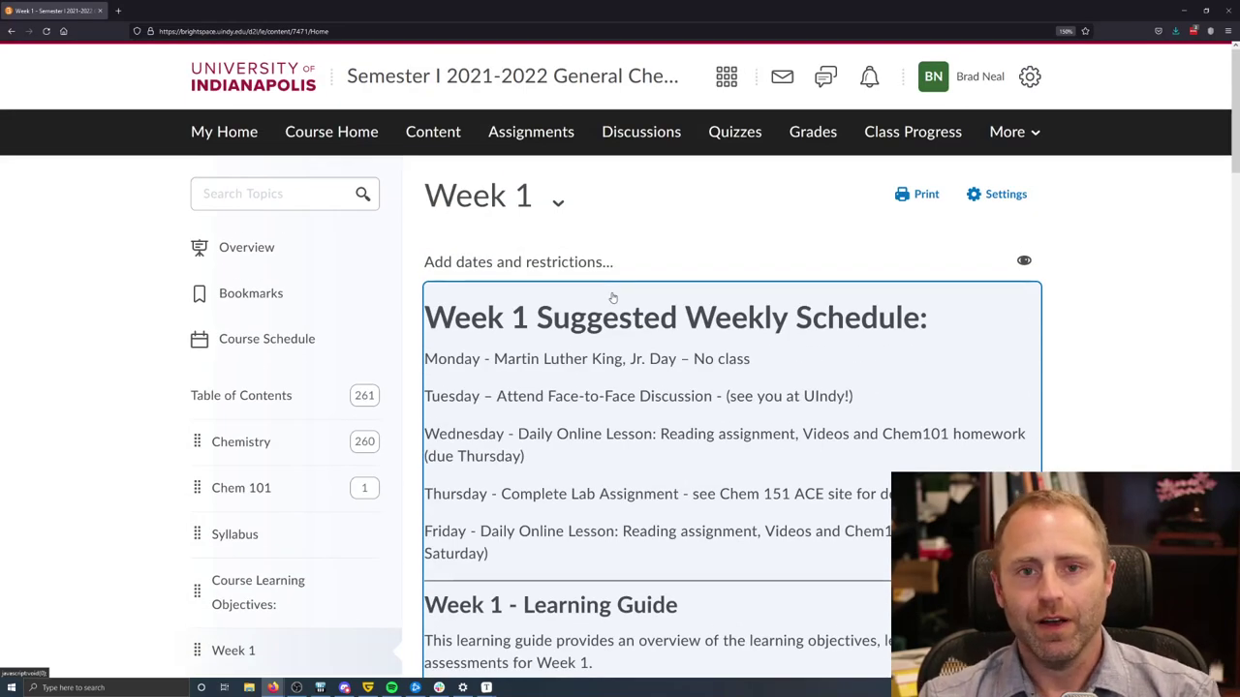